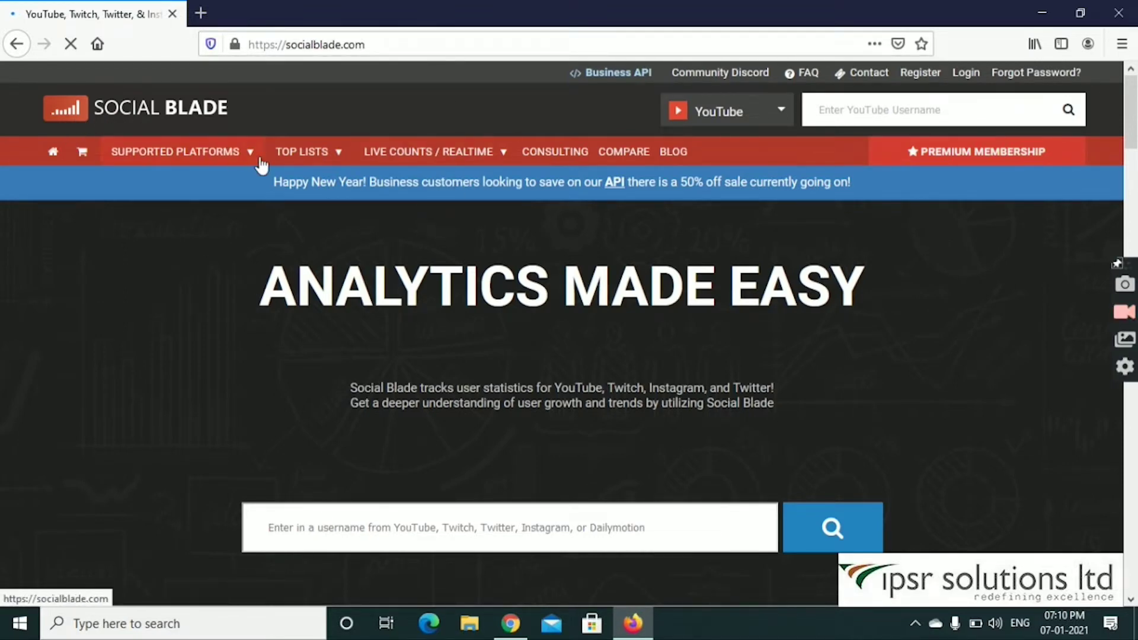
scroll(618, 175, "down", 3)
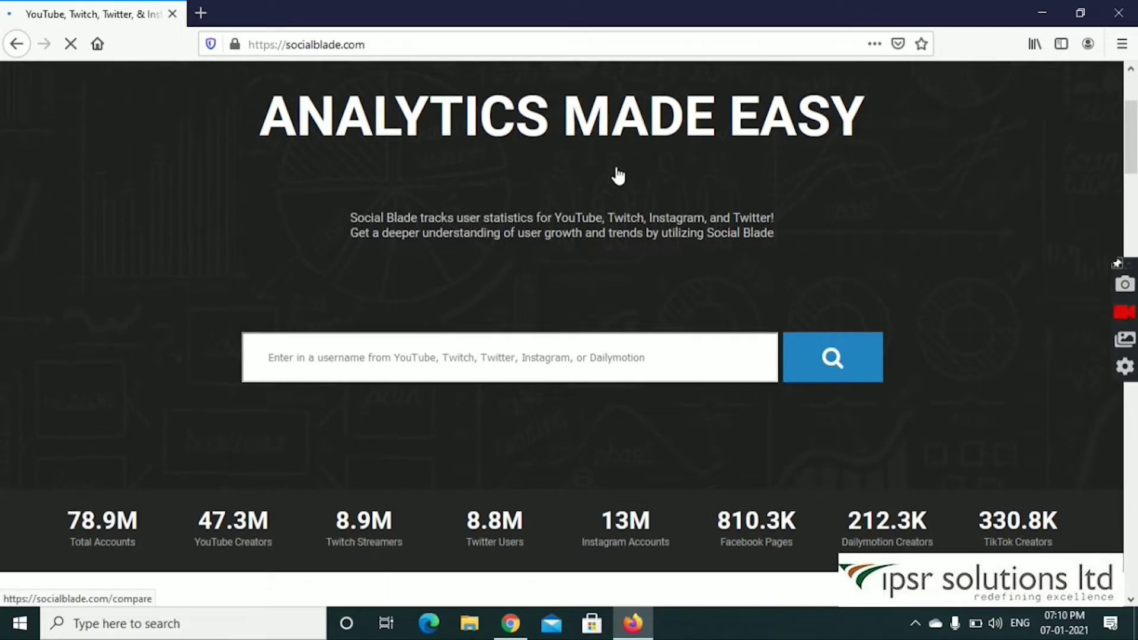
scroll(618, 175, "down", 2)
scroll(617, 172, "down", 2)
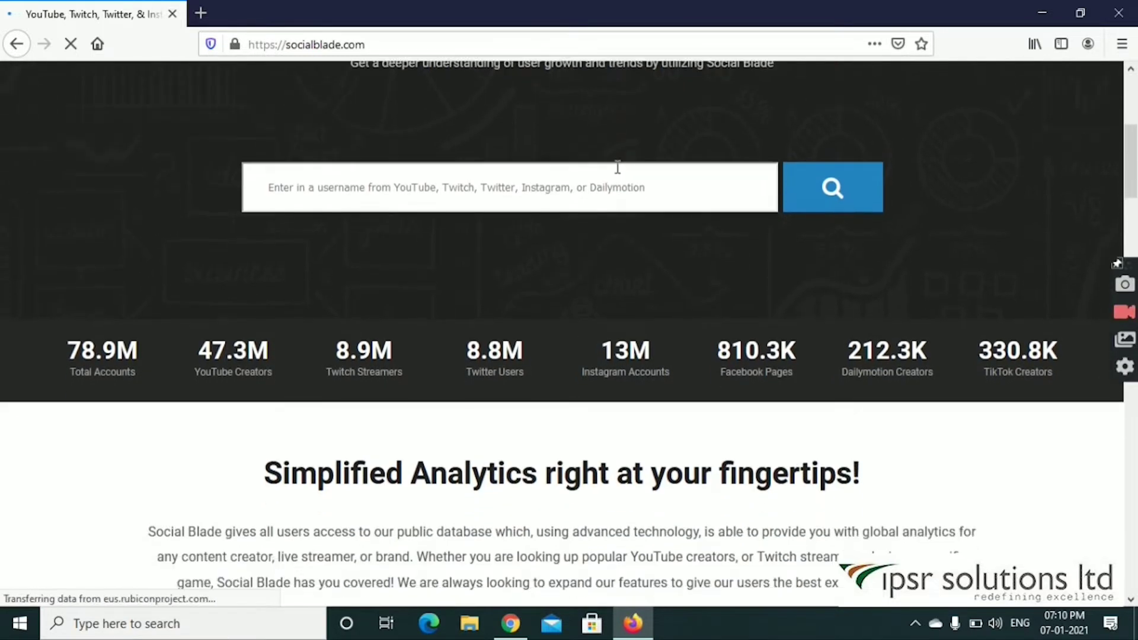
scroll(618, 168, "down", 3)
scroll(618, 167, "down", 2)
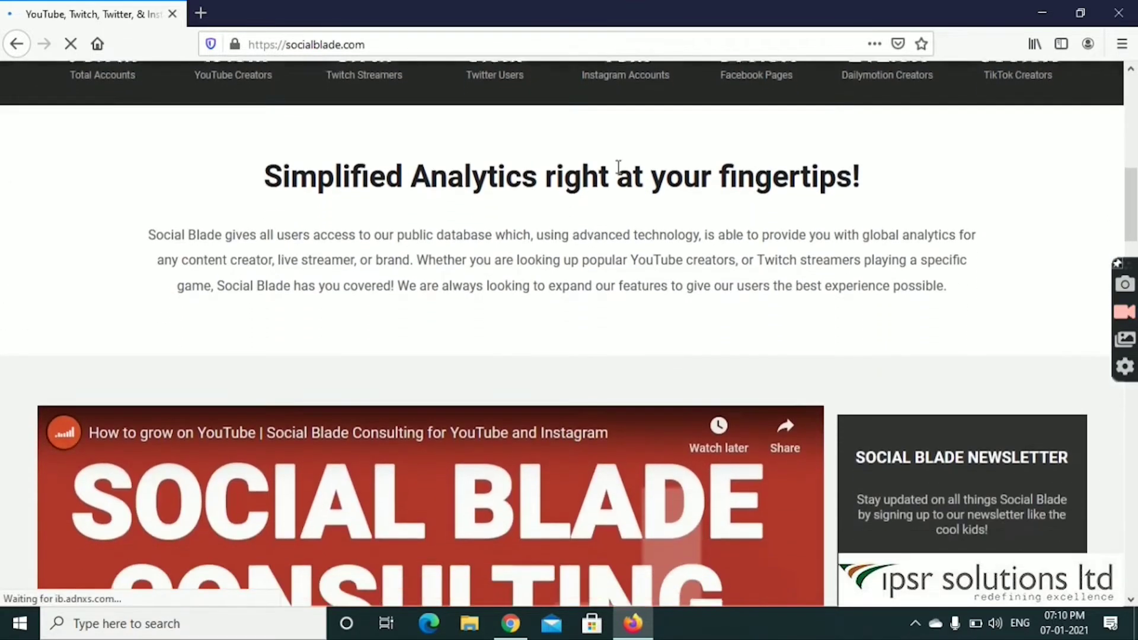
scroll(618, 172, "down", 5)
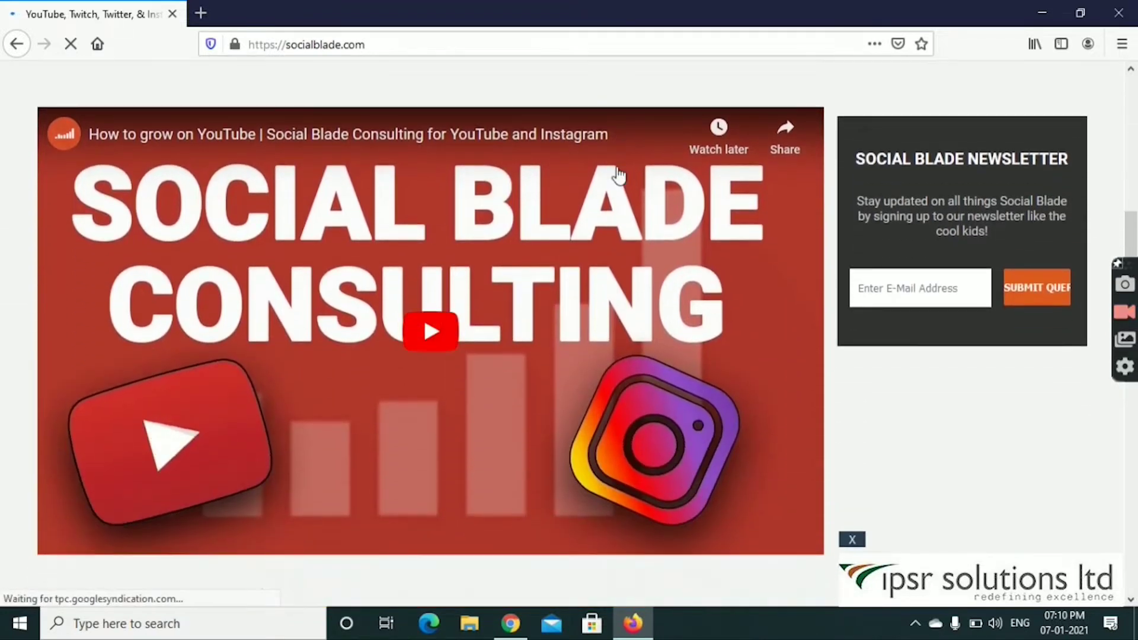
scroll(379, 252, "down", 1)
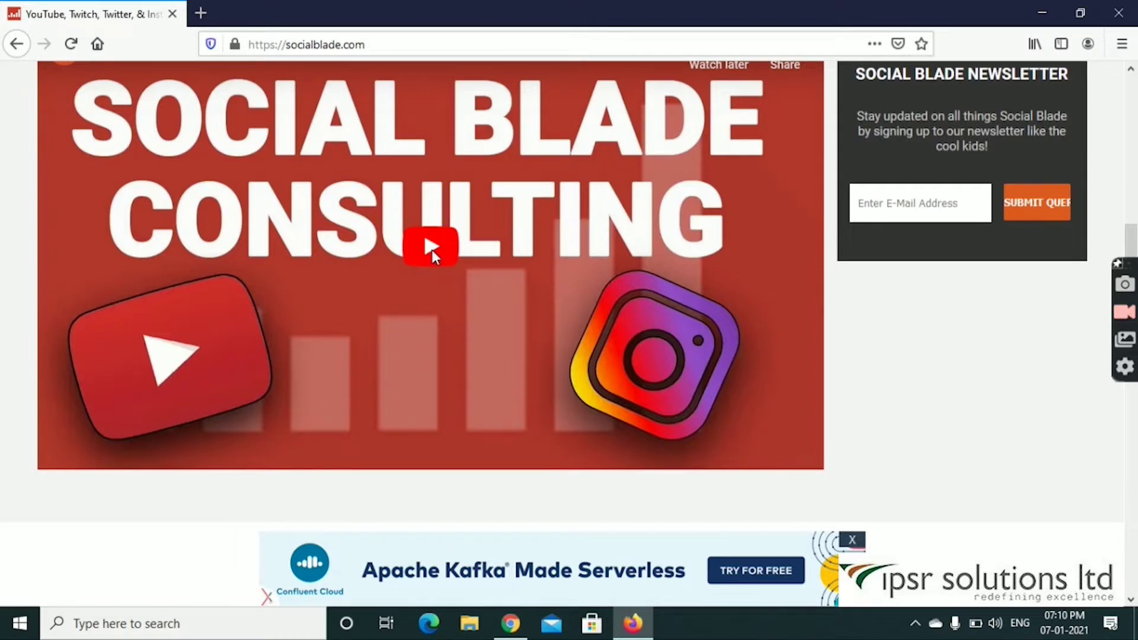
left_click(432, 251)
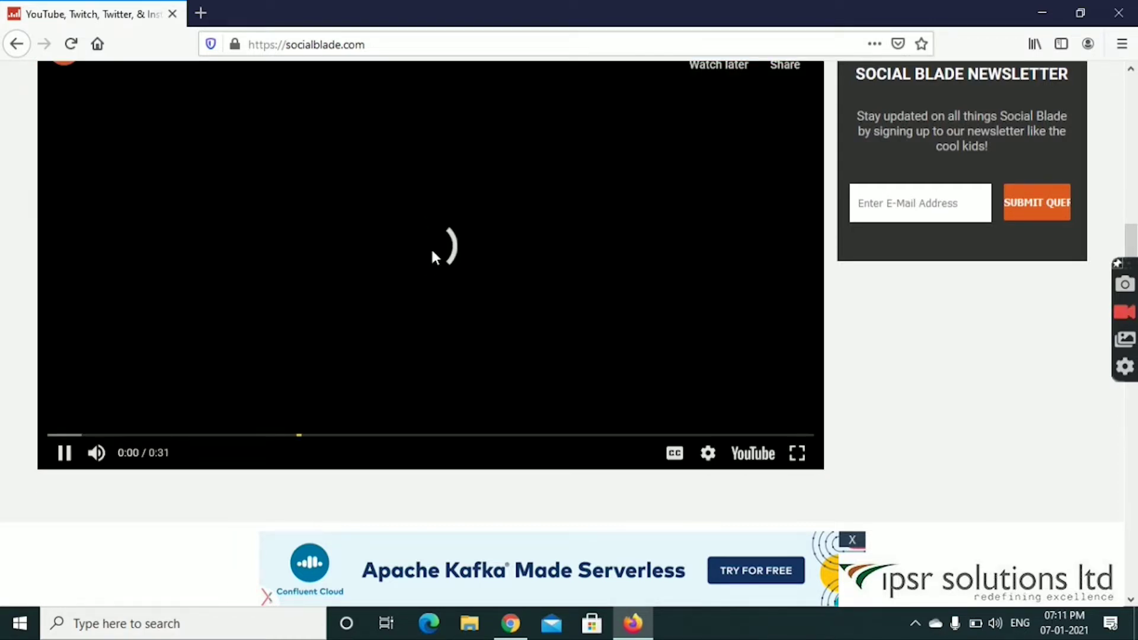
scroll(431, 251, "up", 1)
scroll(432, 250, "down", 1)
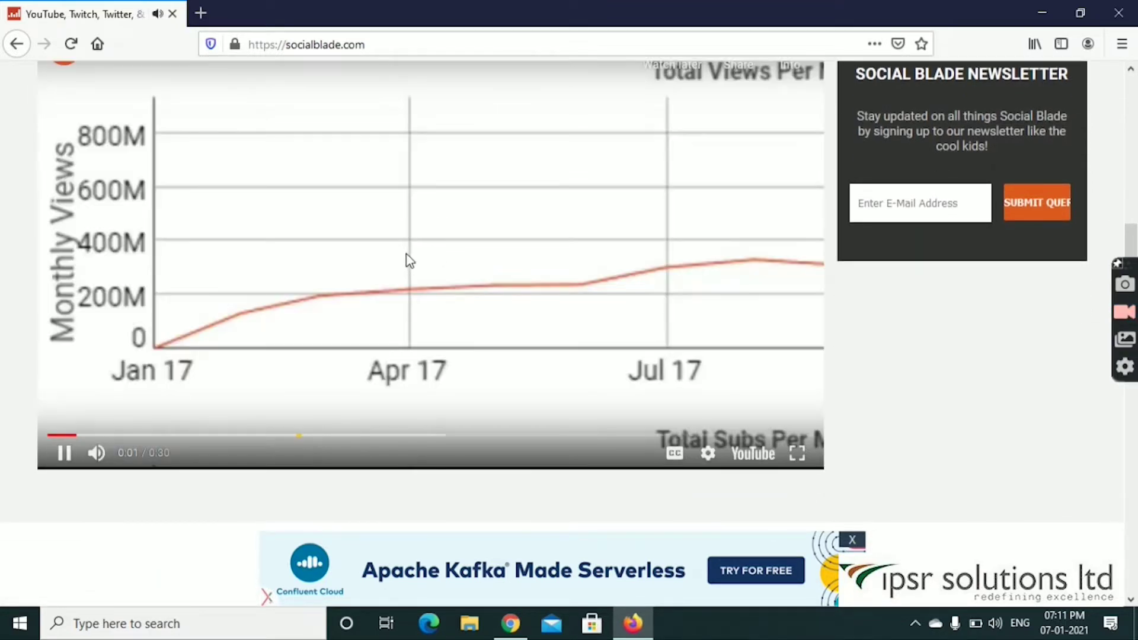
left_click(417, 263)
scroll(417, 262, "up", 2)
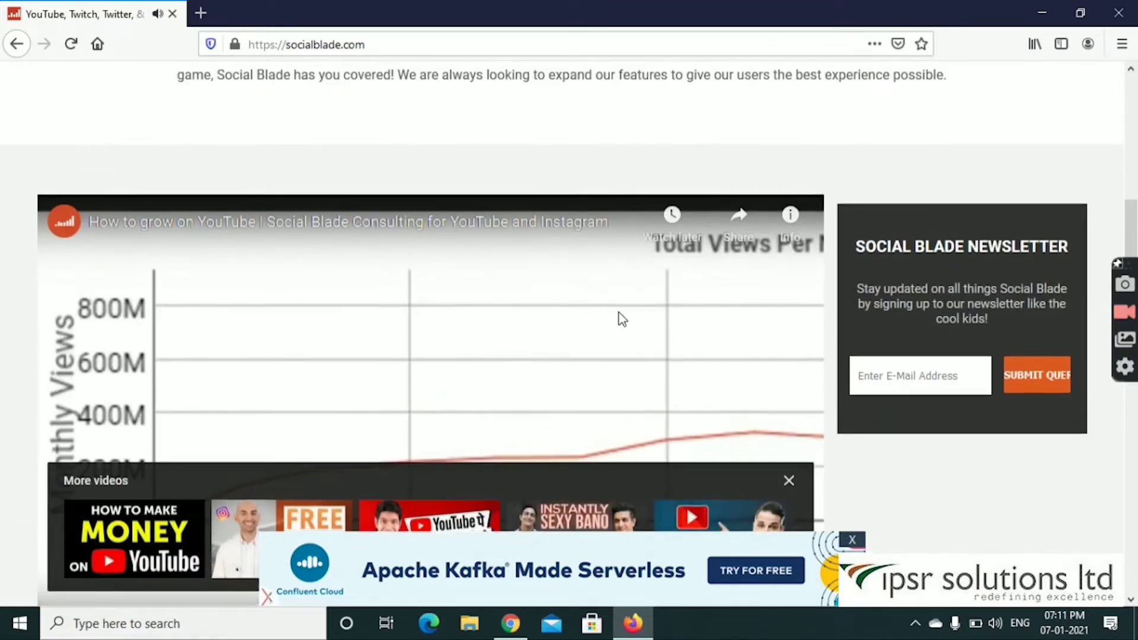
scroll(619, 318, "up", 8)
left_click(961, 77)
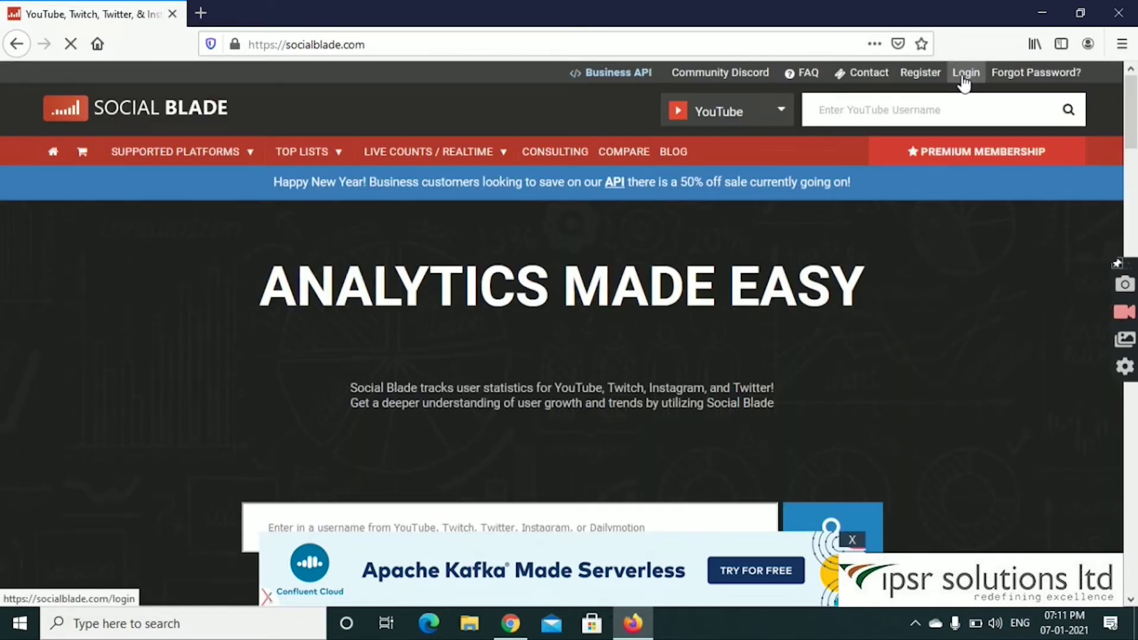
Open the Social Blade registration form and enter the account's e-mail and display name.
left_click(930, 76)
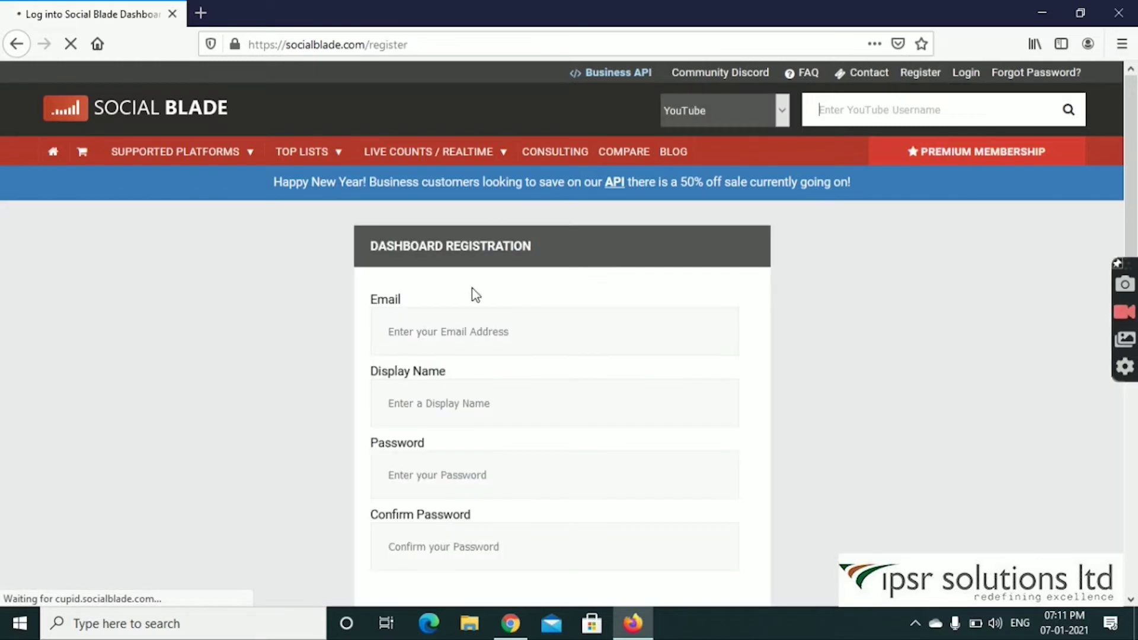
left_click(423, 319)
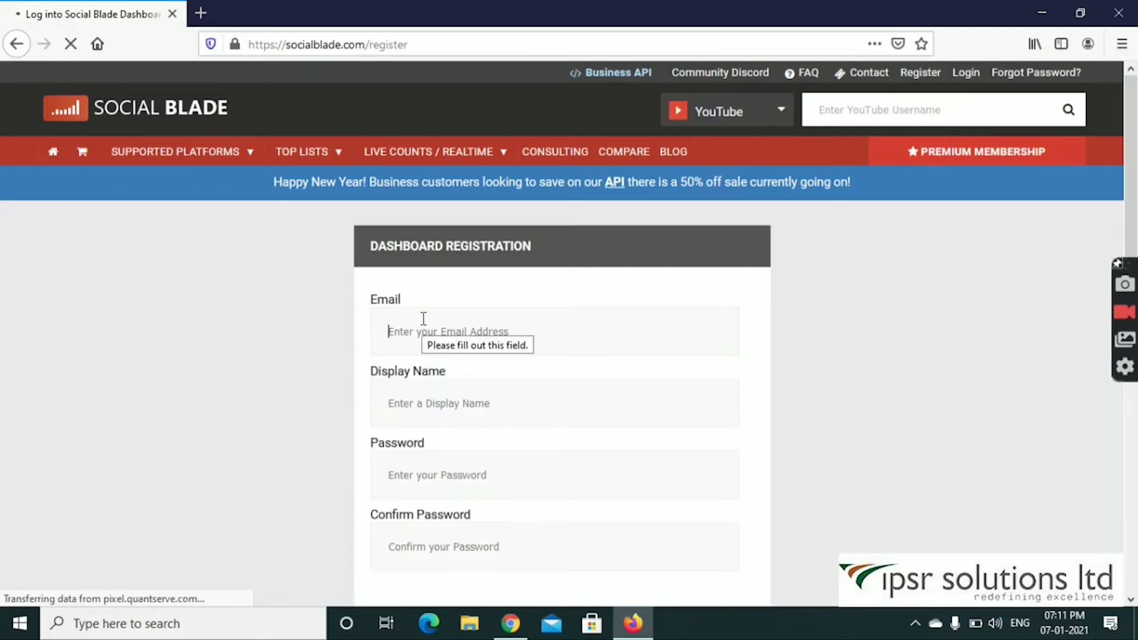
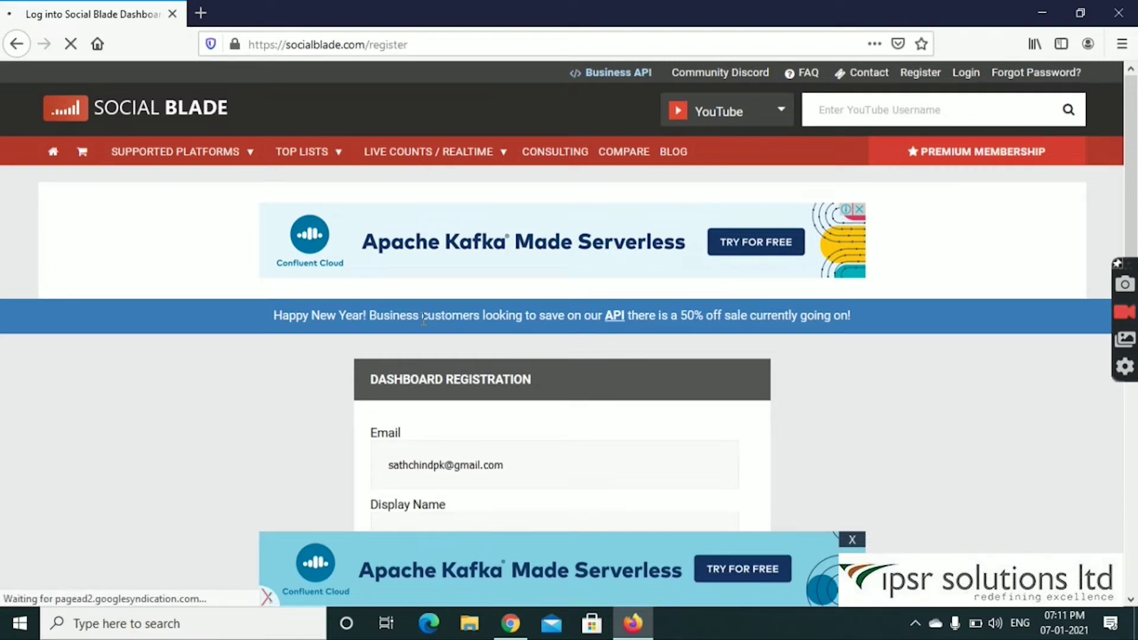
scroll(424, 320, "down", 3)
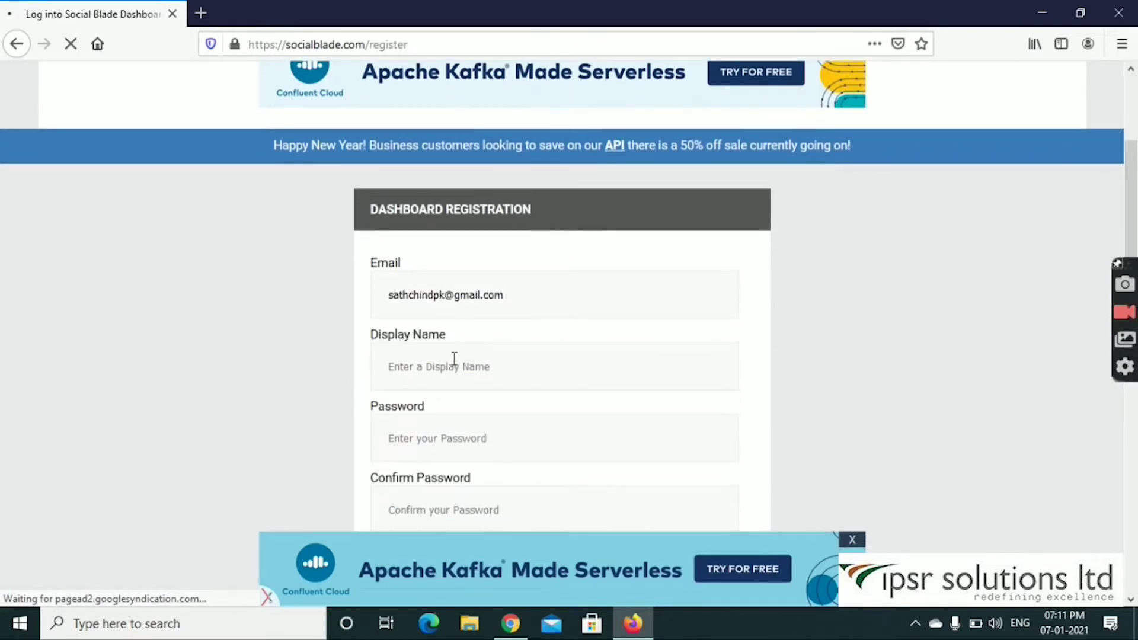
left_click(454, 358)
type("Sathchind")
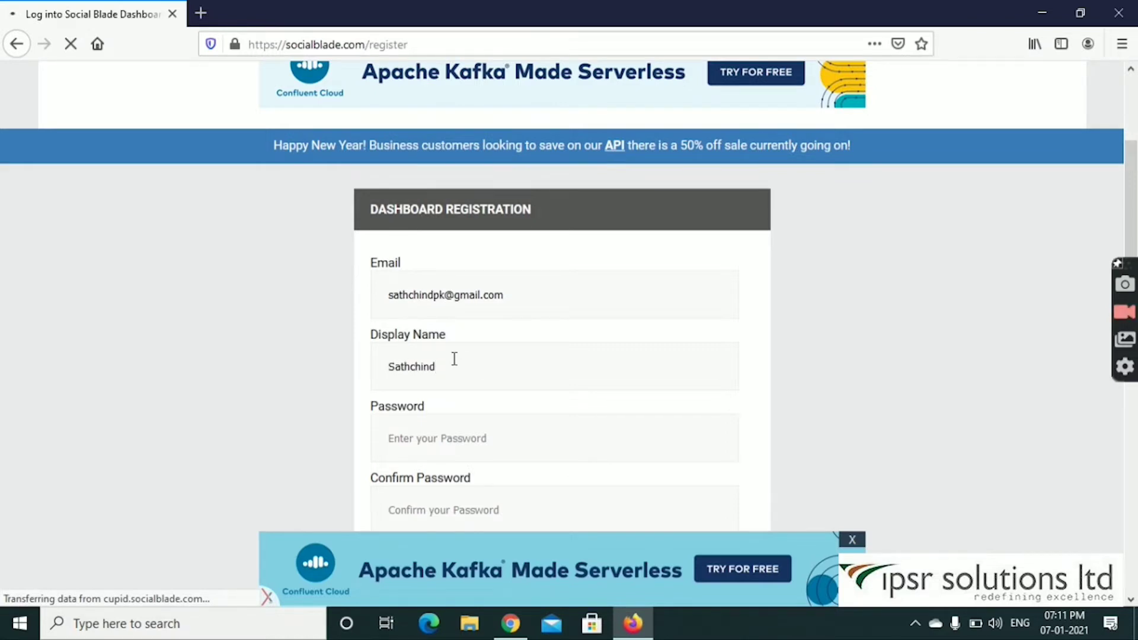
Set and confirm the account password, decline the newsletter, pass the robot check and submit.
left_click(447, 439)
type("s")
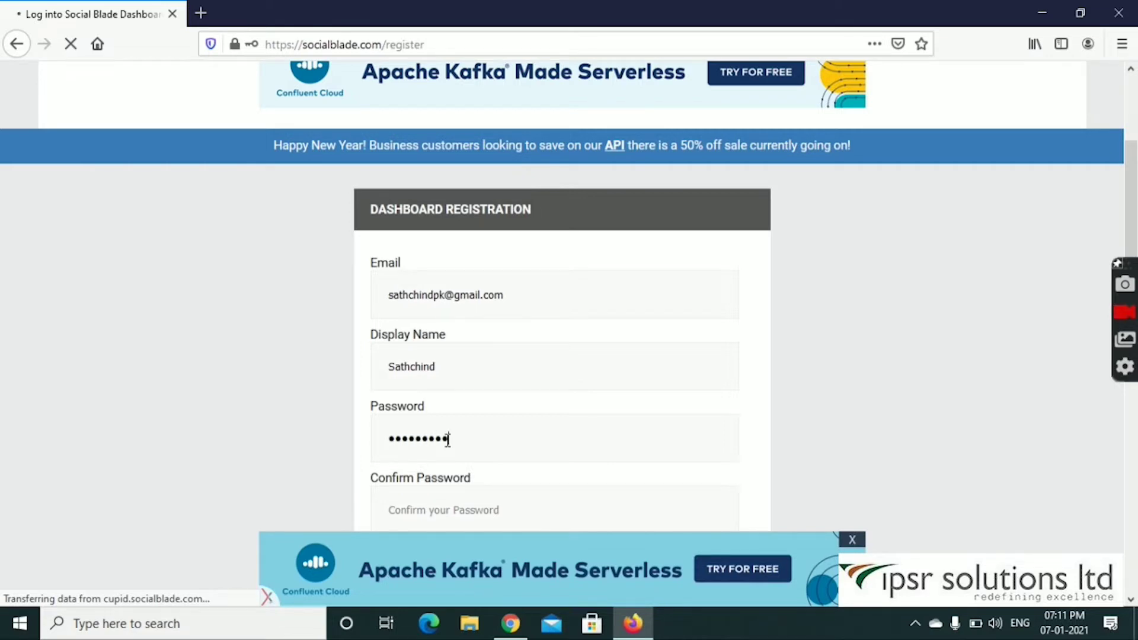
scroll(456, 409, "down", 3)
left_click(470, 335)
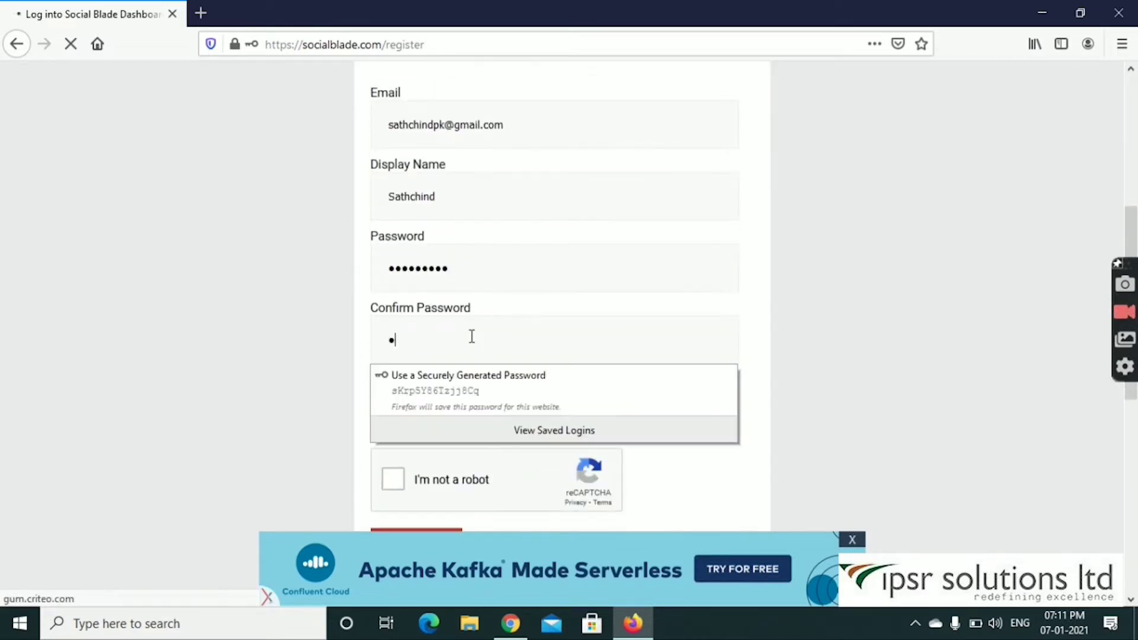
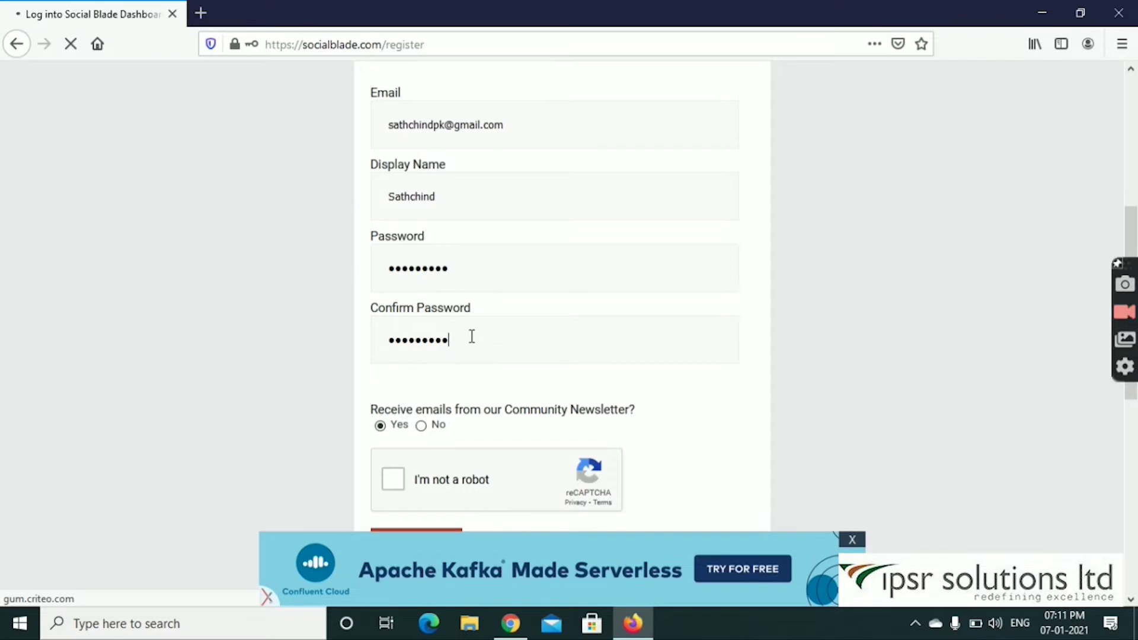
scroll(468, 357, "down", 2)
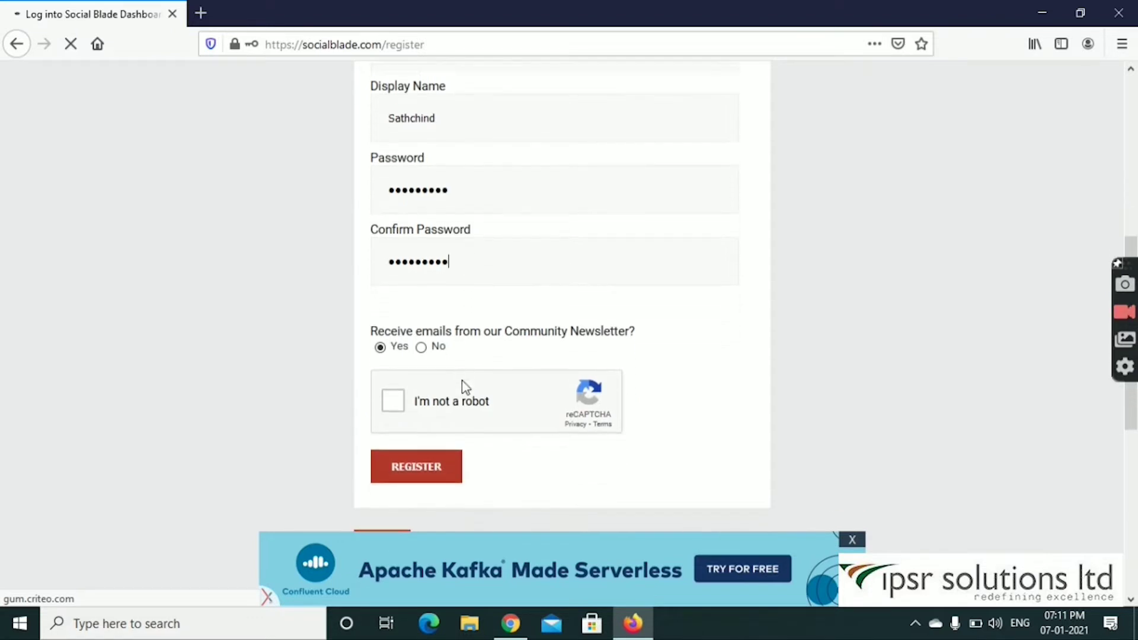
left_click(422, 341)
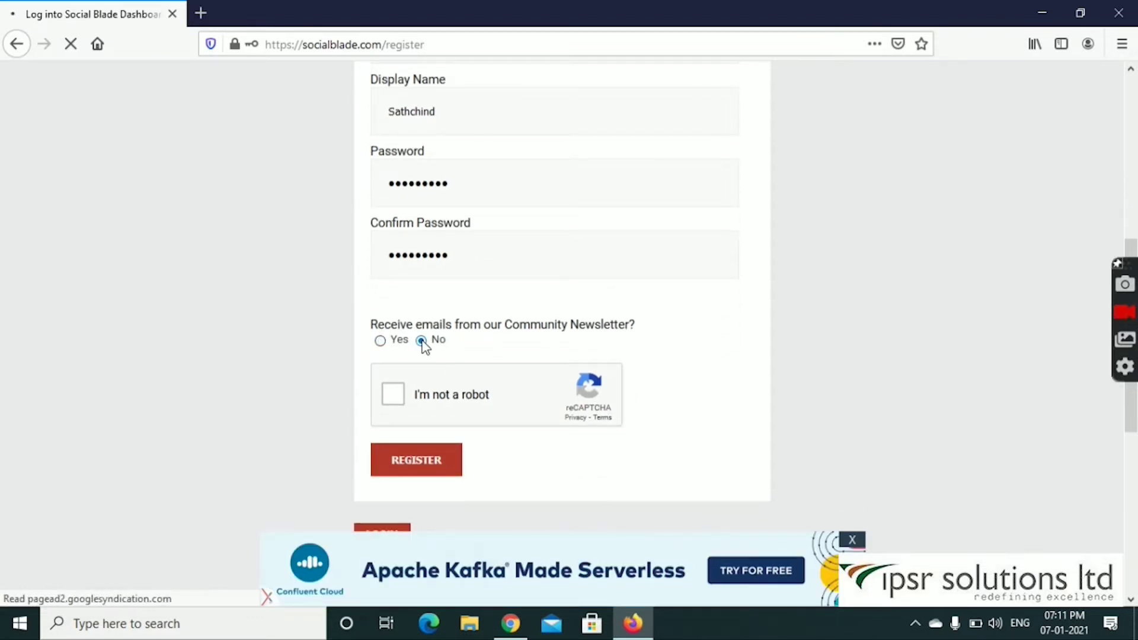
left_click(396, 395)
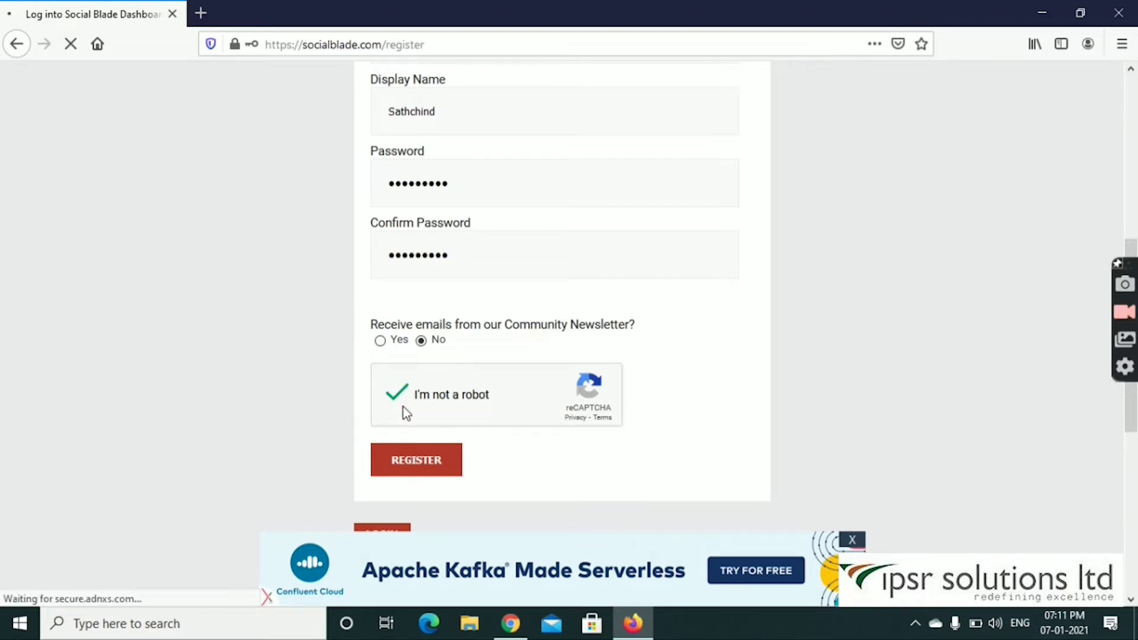
left_click(418, 467)
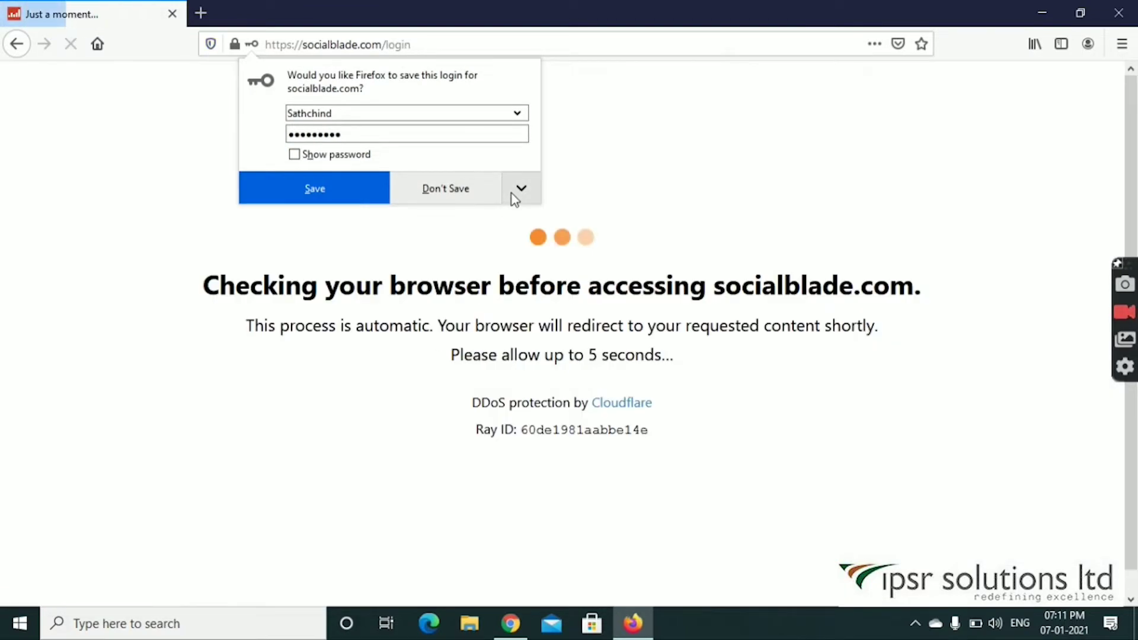
Log in with the new account's e-mail and password, declining Firefox's offers to save the login.
left_click(449, 188)
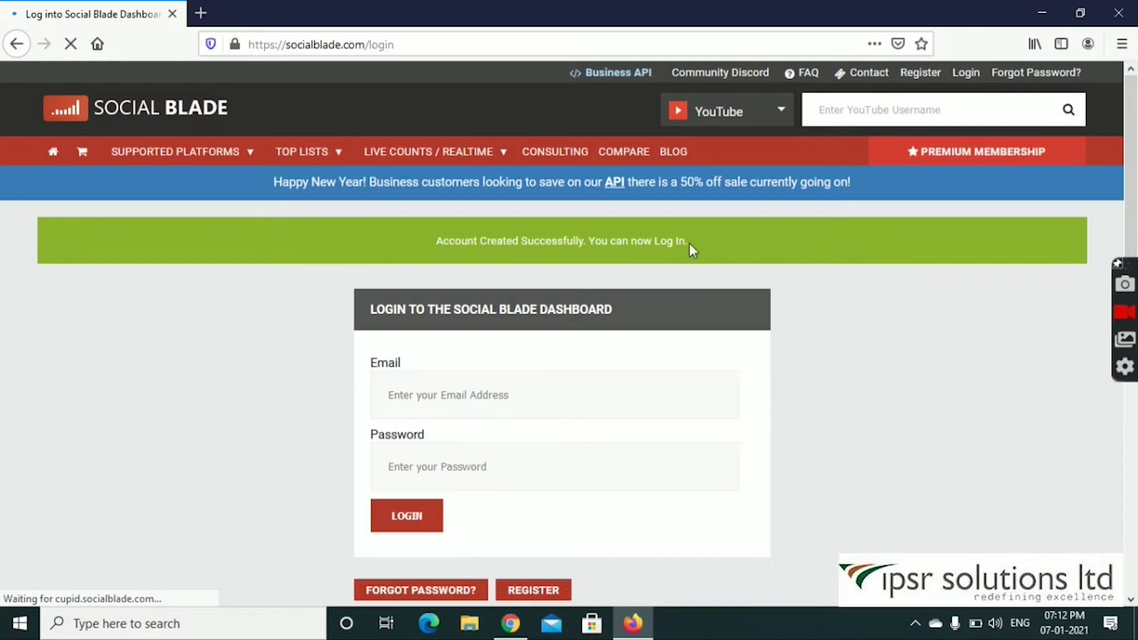
left_click(495, 385)
type("sathchind")
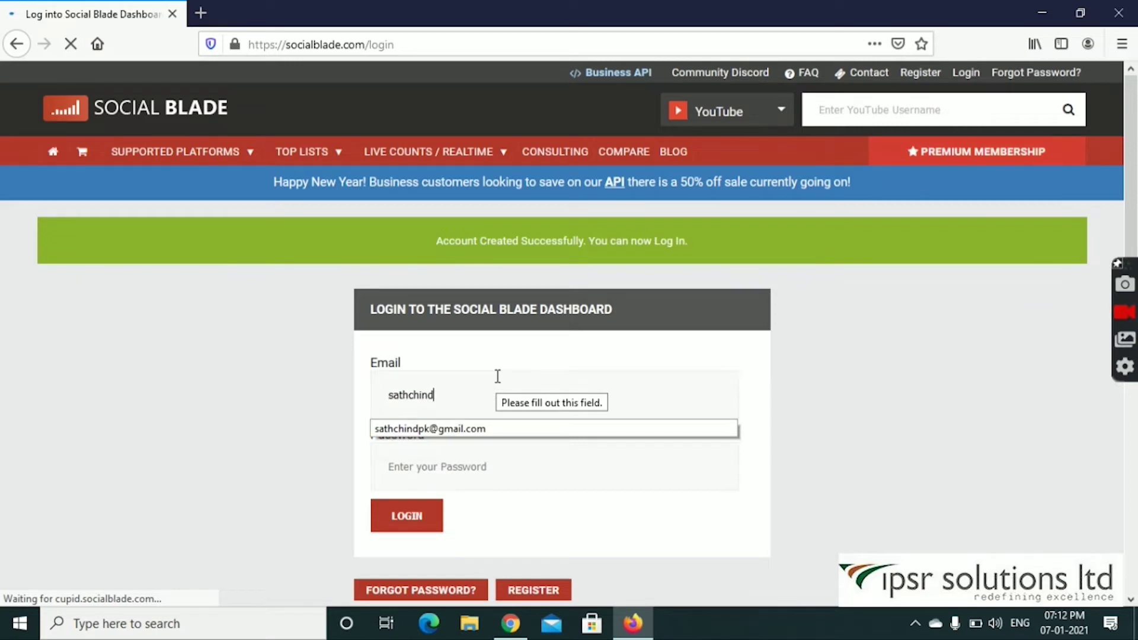
left_click(454, 428)
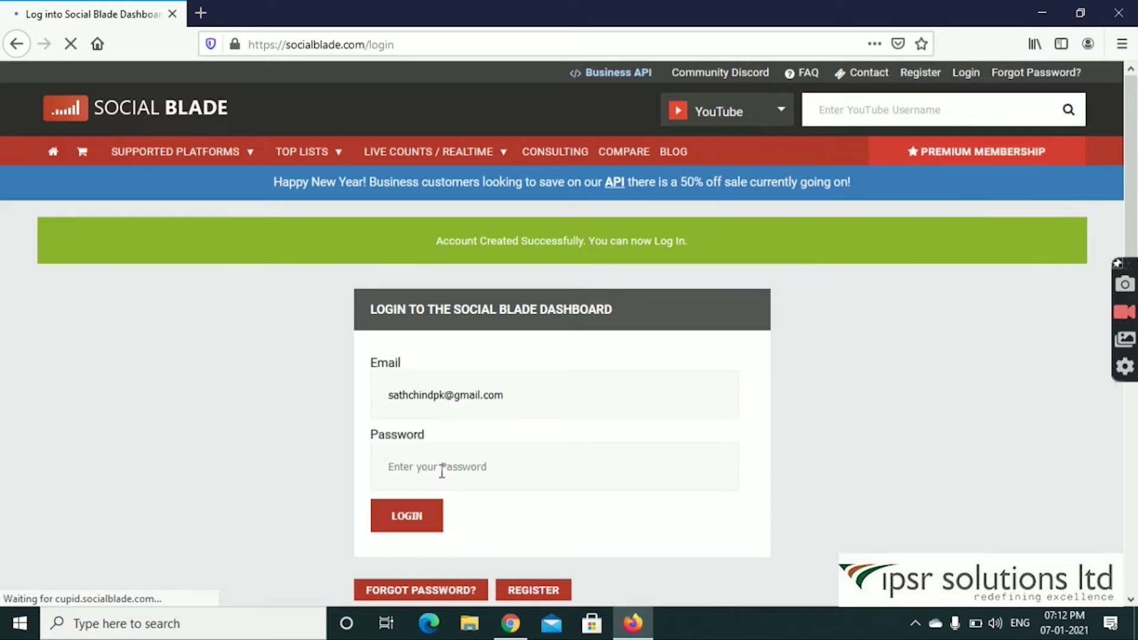
type("••")
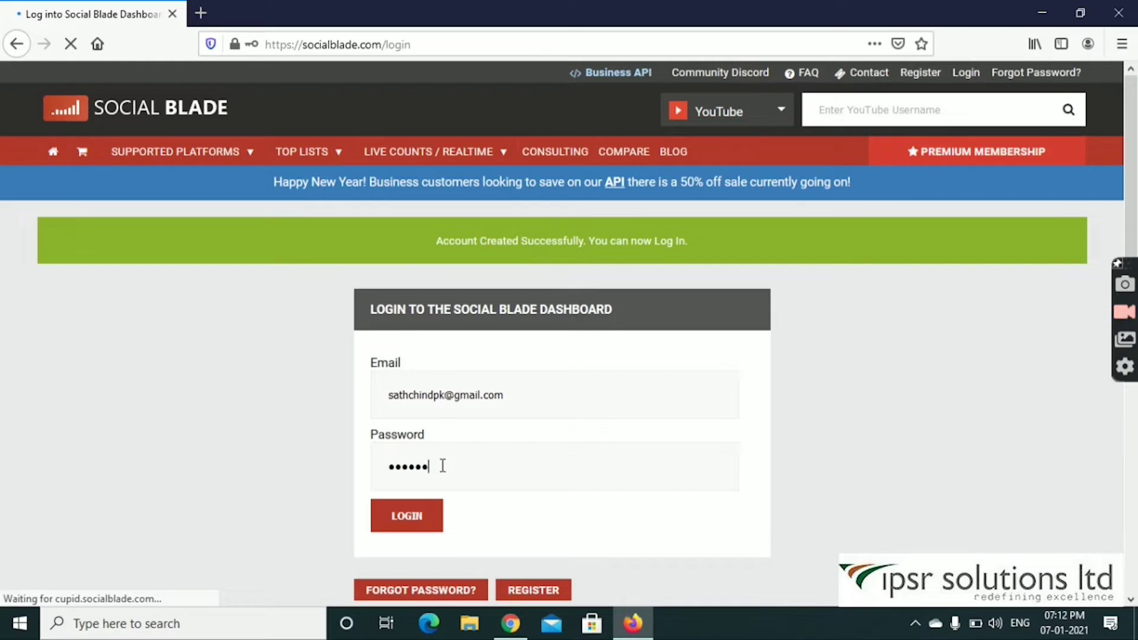
left_click(386, 521)
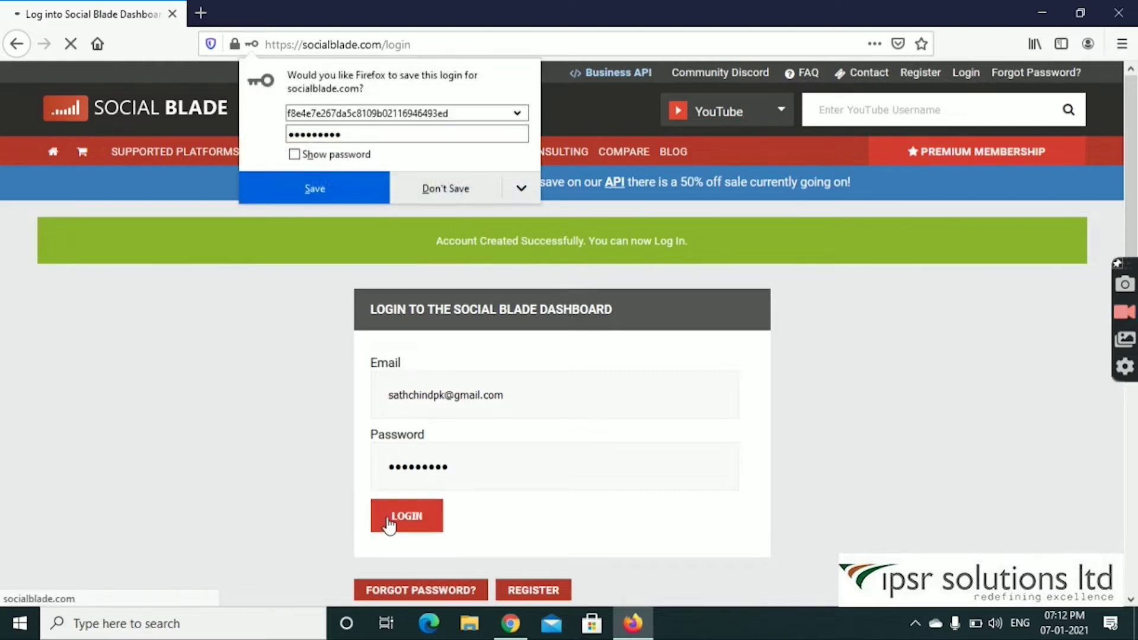
left_click(415, 180)
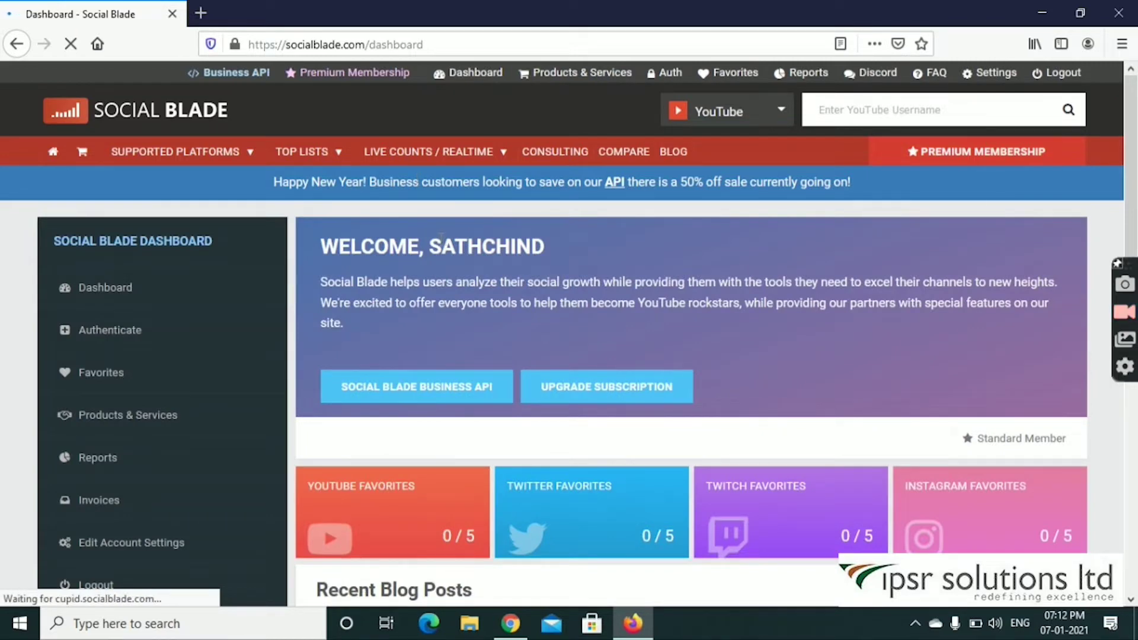
scroll(458, 250, "down", 2)
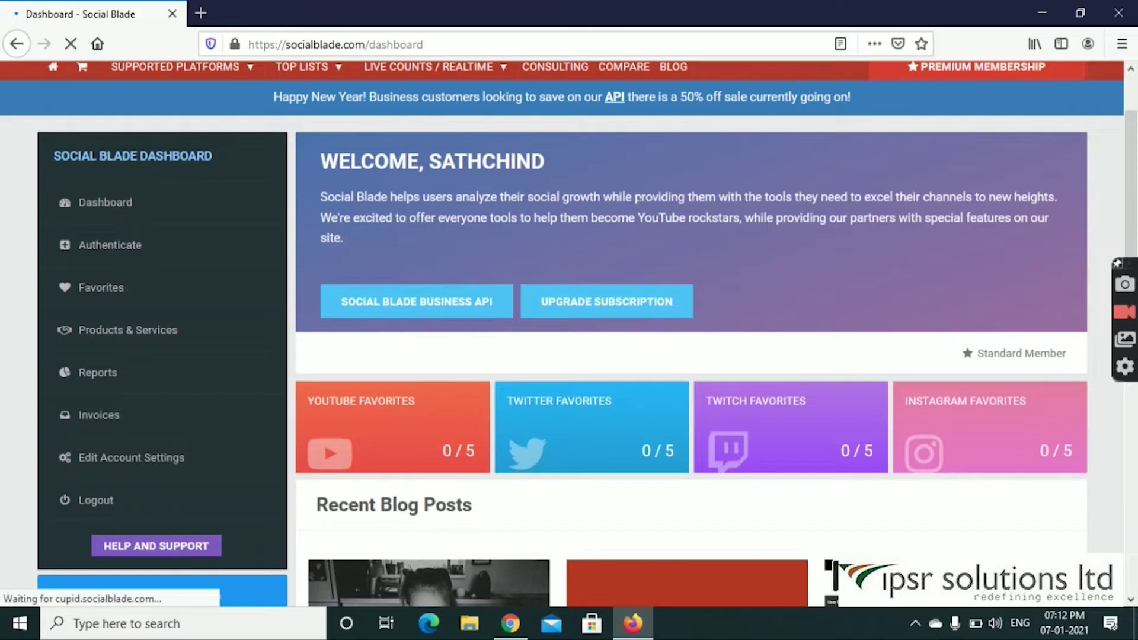
scroll(581, 240, "down", 2)
scroll(578, 243, "down", 2)
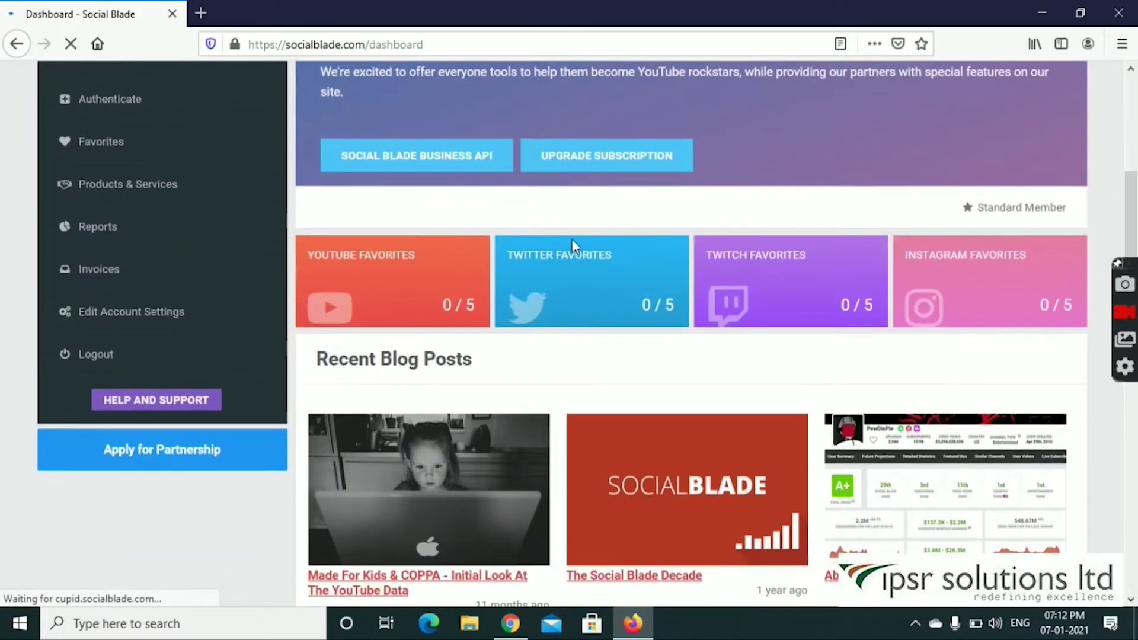
scroll(575, 246, "down", 2)
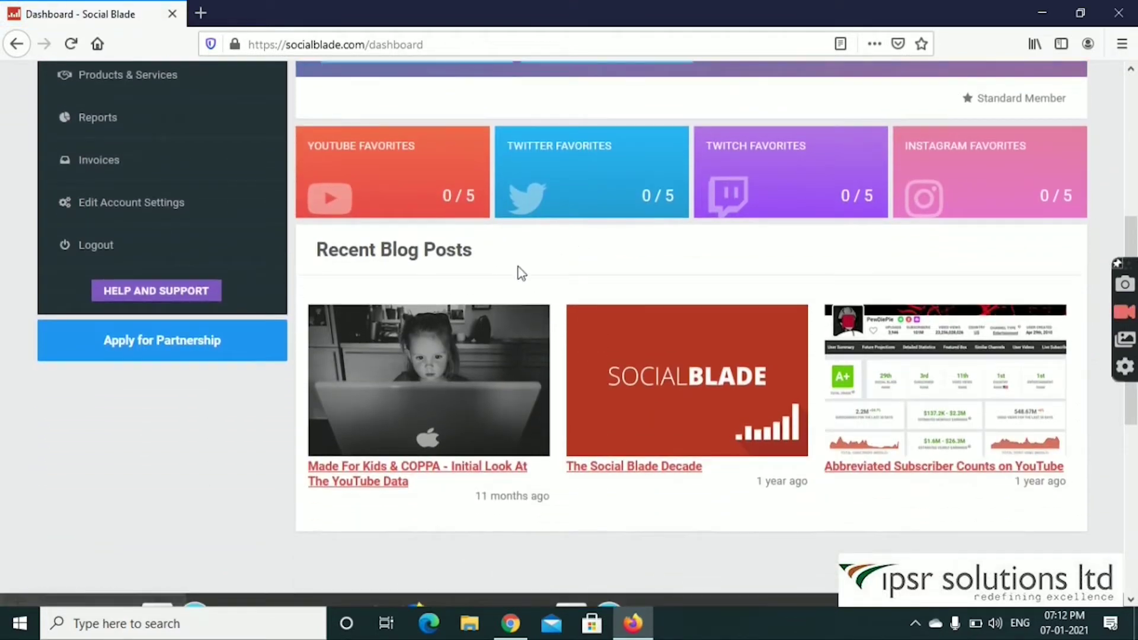
scroll(520, 274, "down", 2)
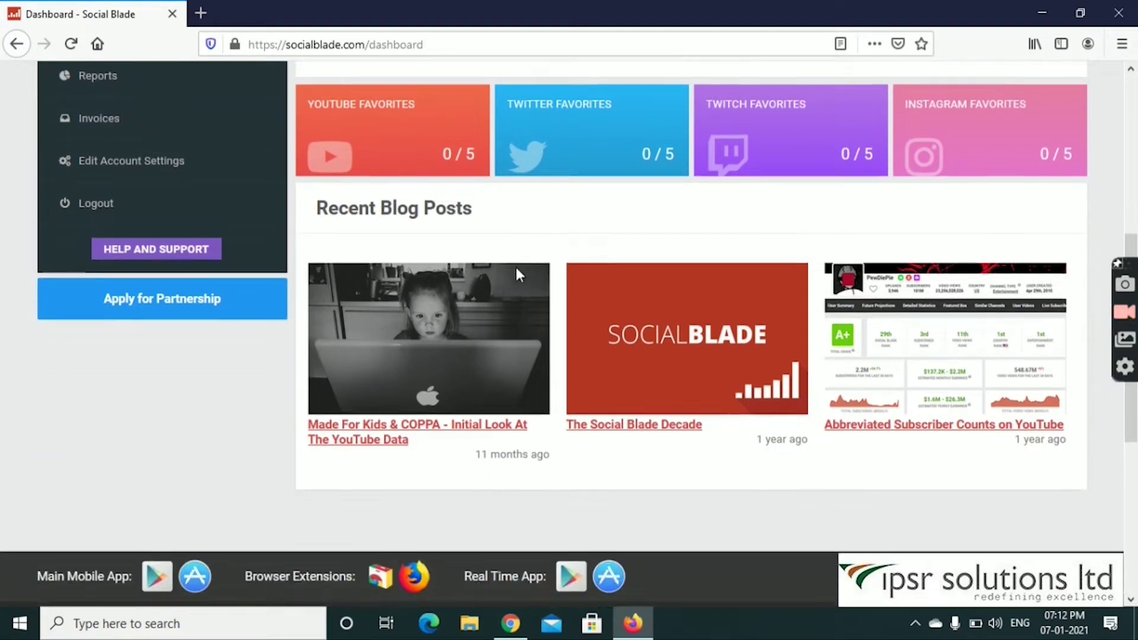
scroll(660, 296, "down", 2)
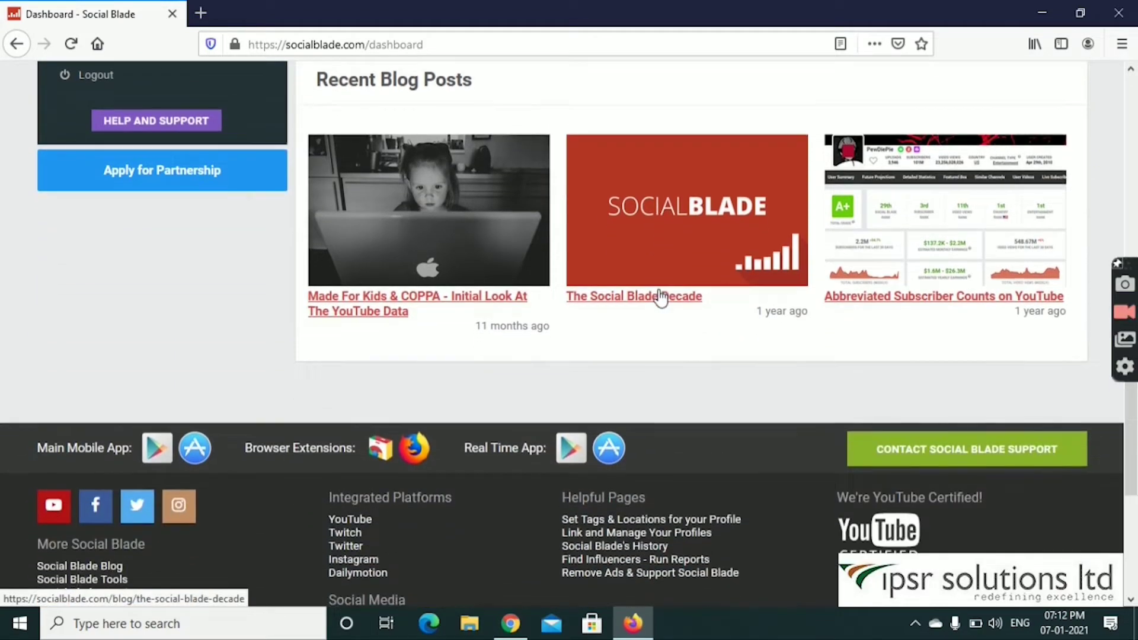
scroll(659, 296, "down", 1)
scroll(661, 295, "up", 4)
scroll(661, 293, "up", 3)
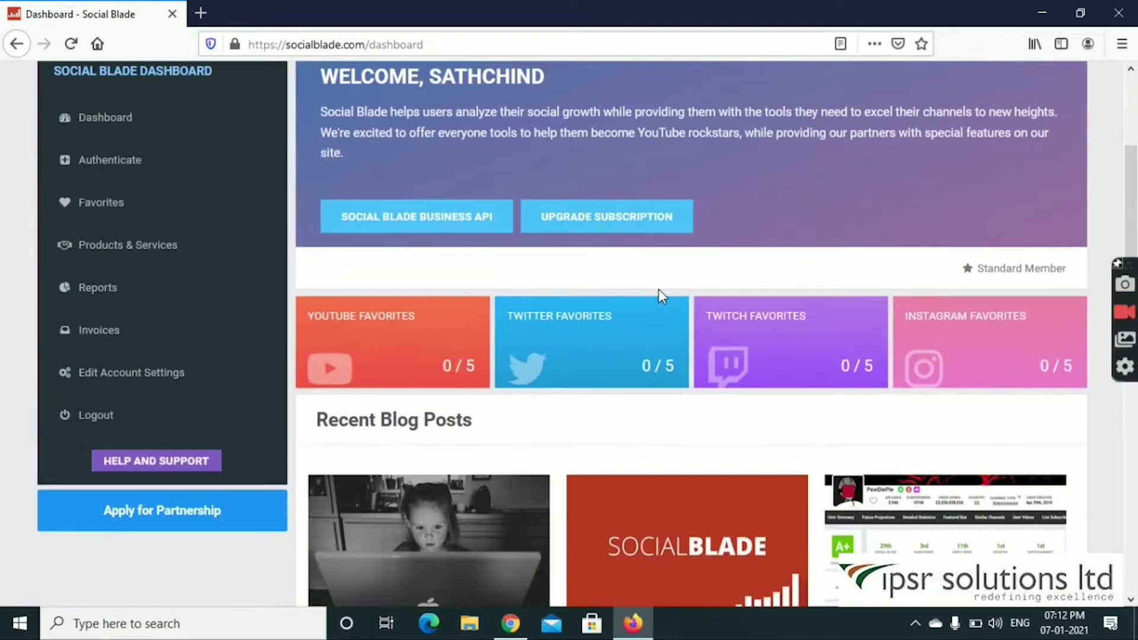
scroll(438, 347, "up", 2)
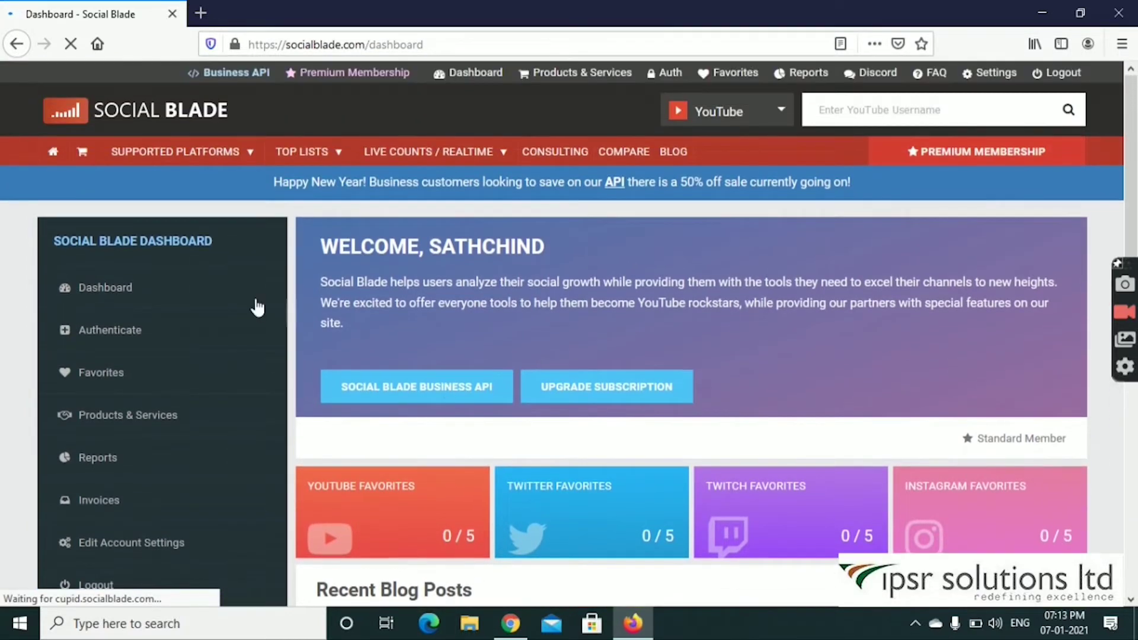
Start YouTube channel authentication and sign in with another Google account's e-mail and password.
left_click(142, 330)
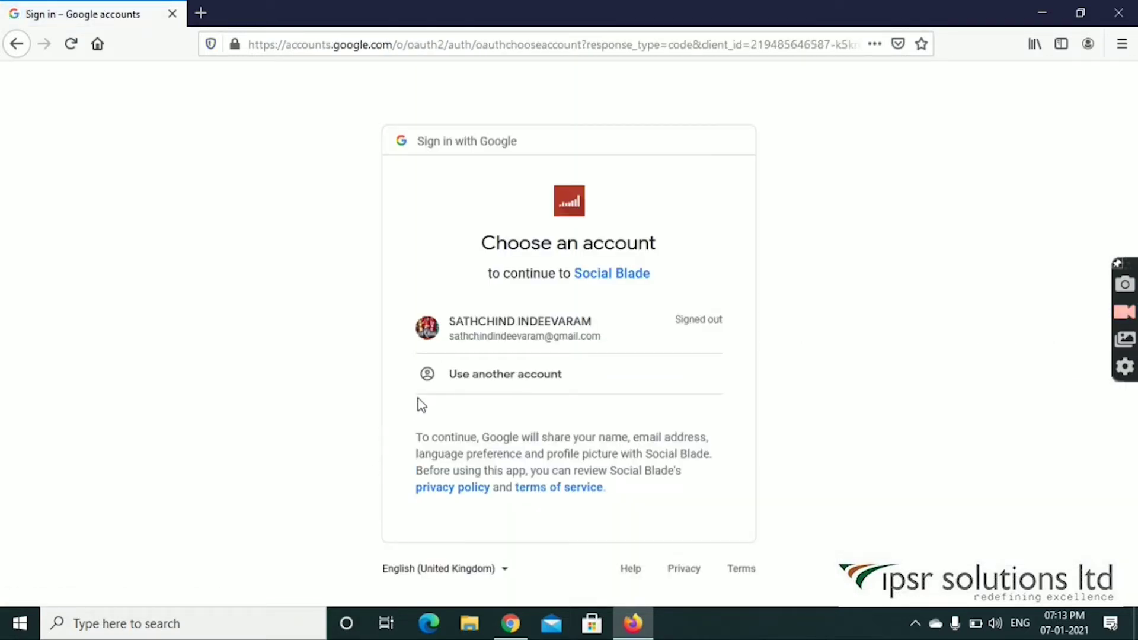
left_click(500, 378)
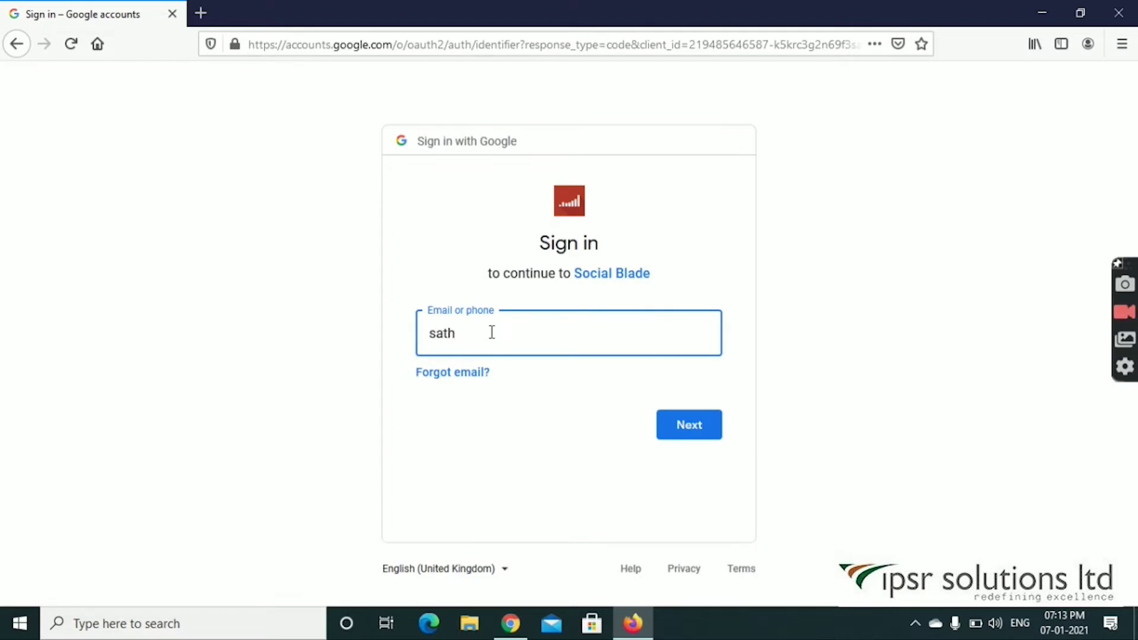
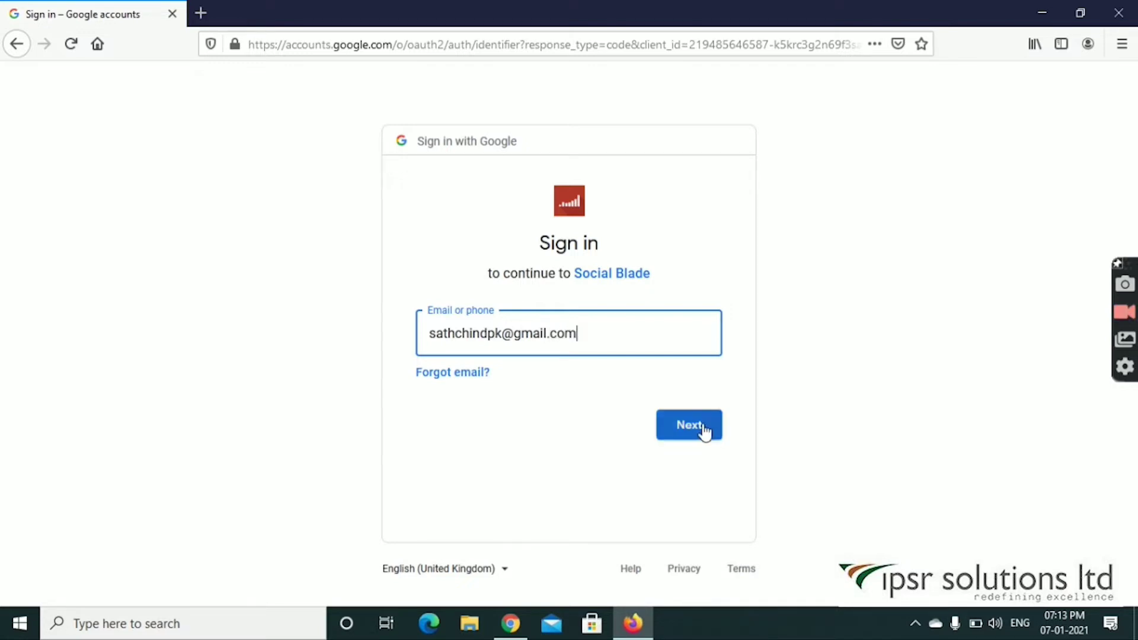
left_click(704, 422)
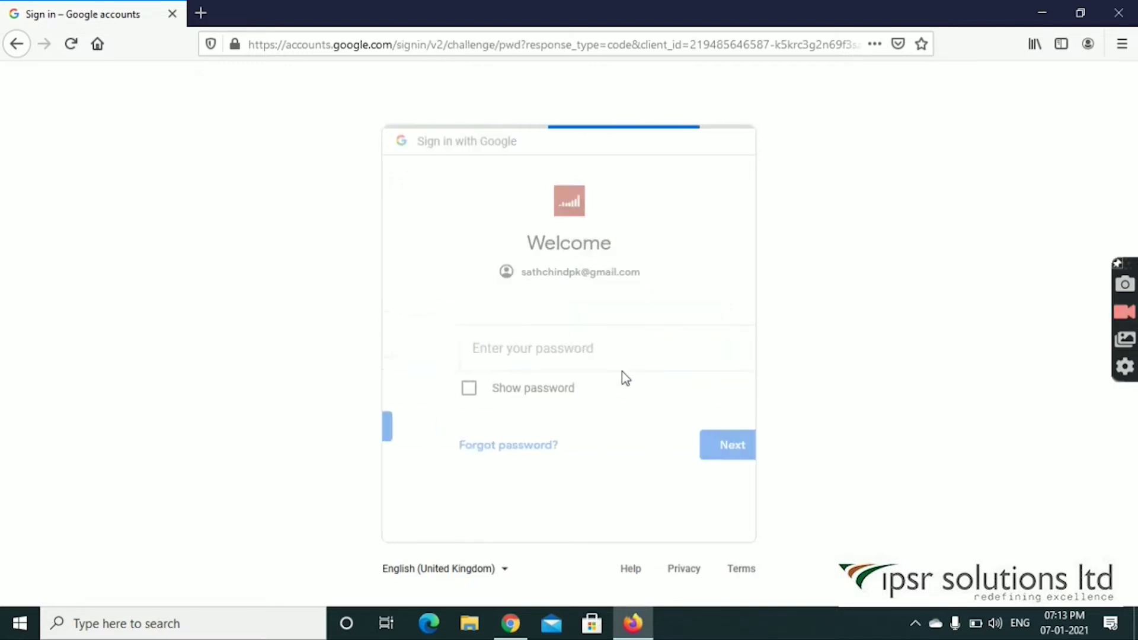
type("•••••")
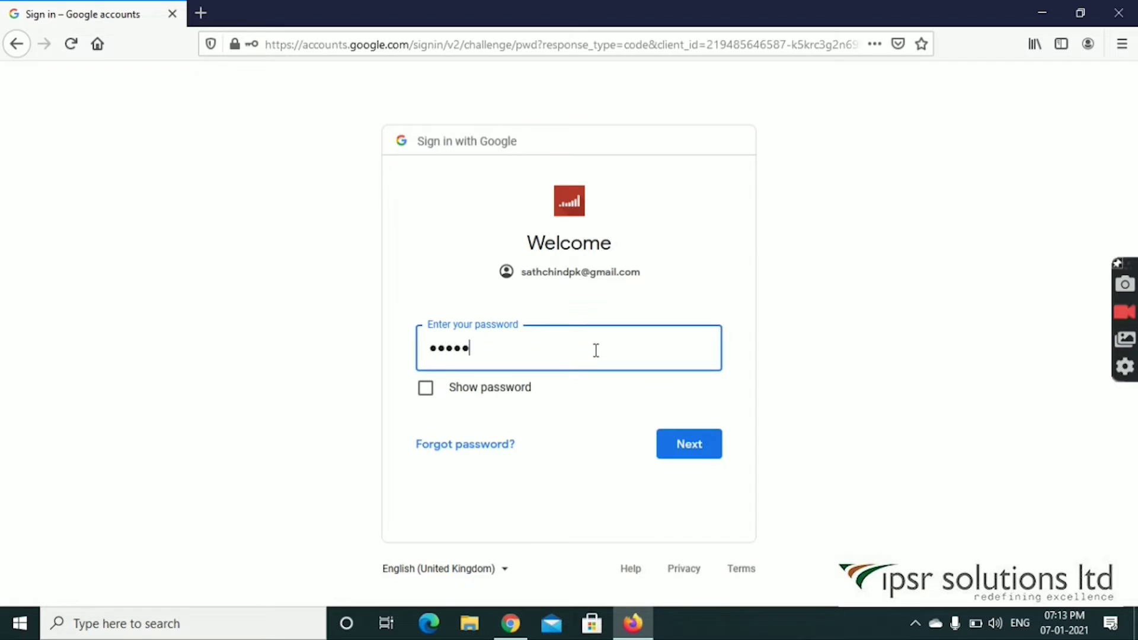
type("••••••••")
key("Return")
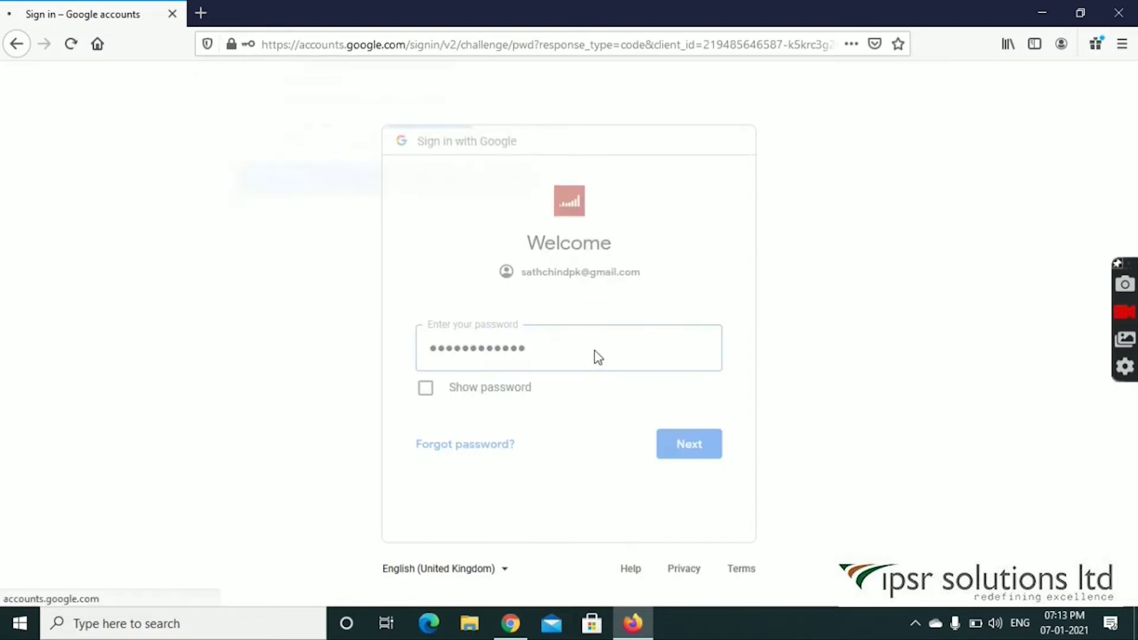
left_click(454, 190)
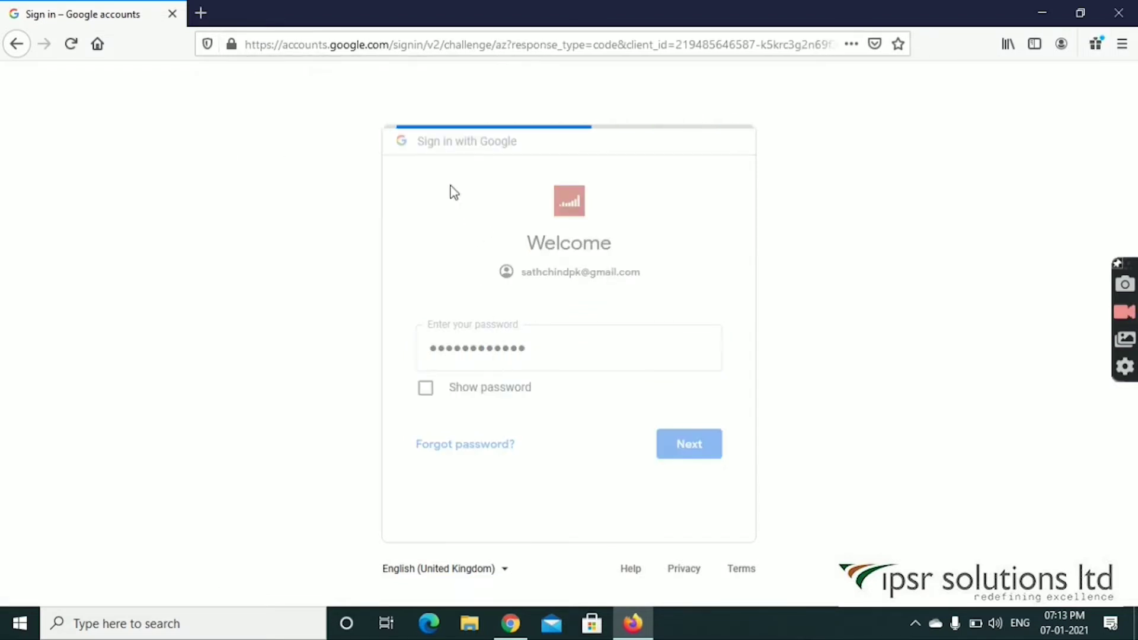
scroll(467, 246, "down", 3)
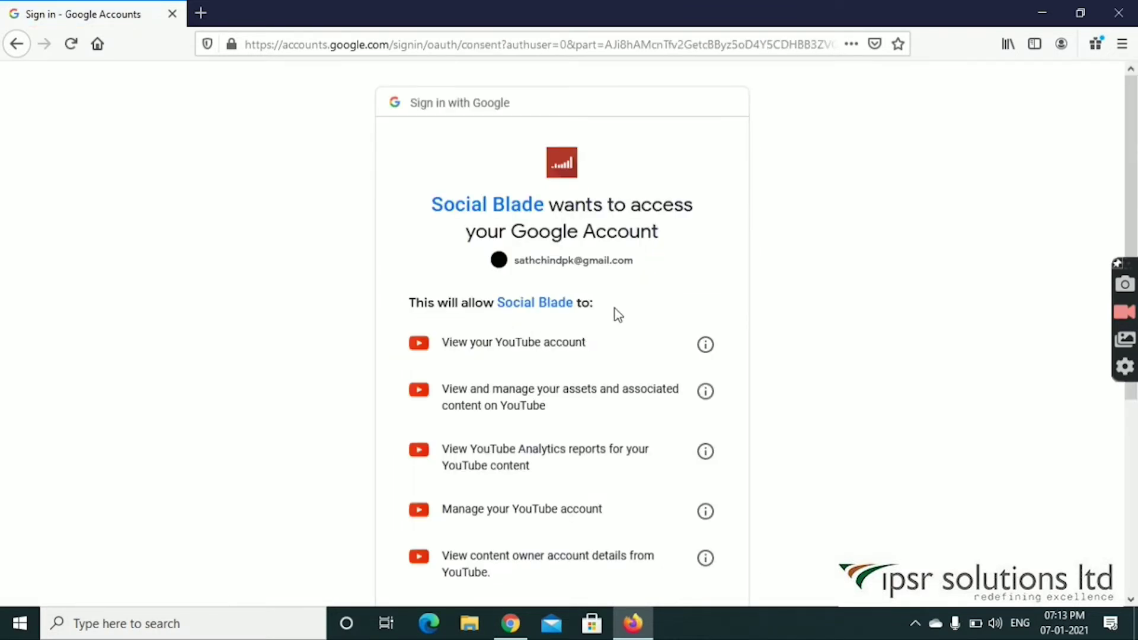
Scroll the Google consent page and allow Social Blade access to the YouTube account.
scroll(597, 314, "down", 5)
scroll(599, 307, "down", 1)
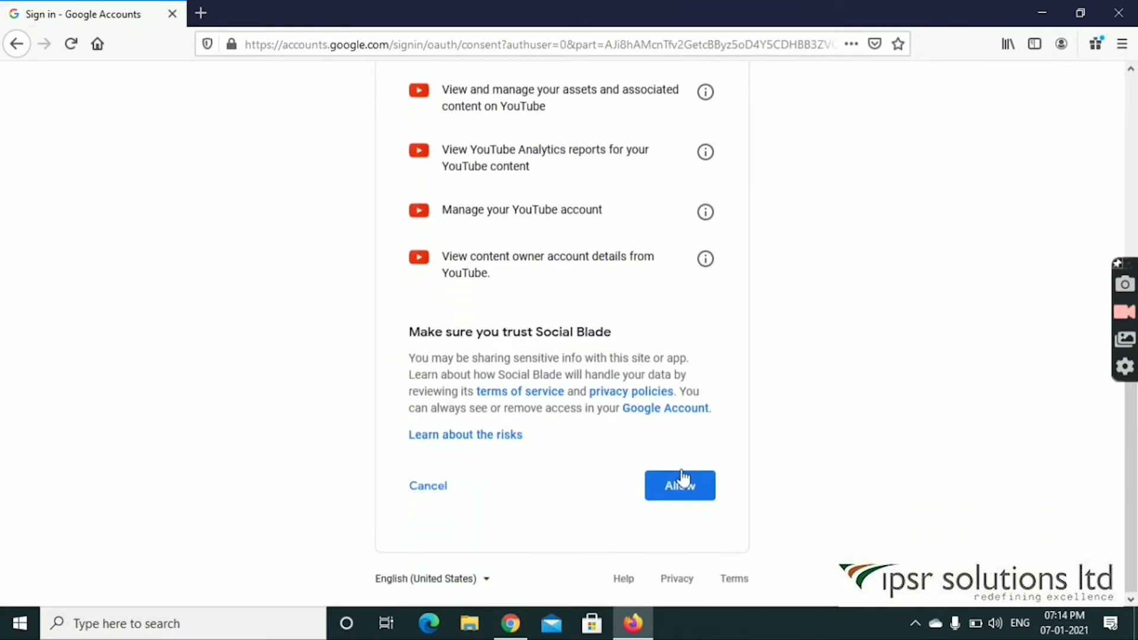
left_click(681, 485)
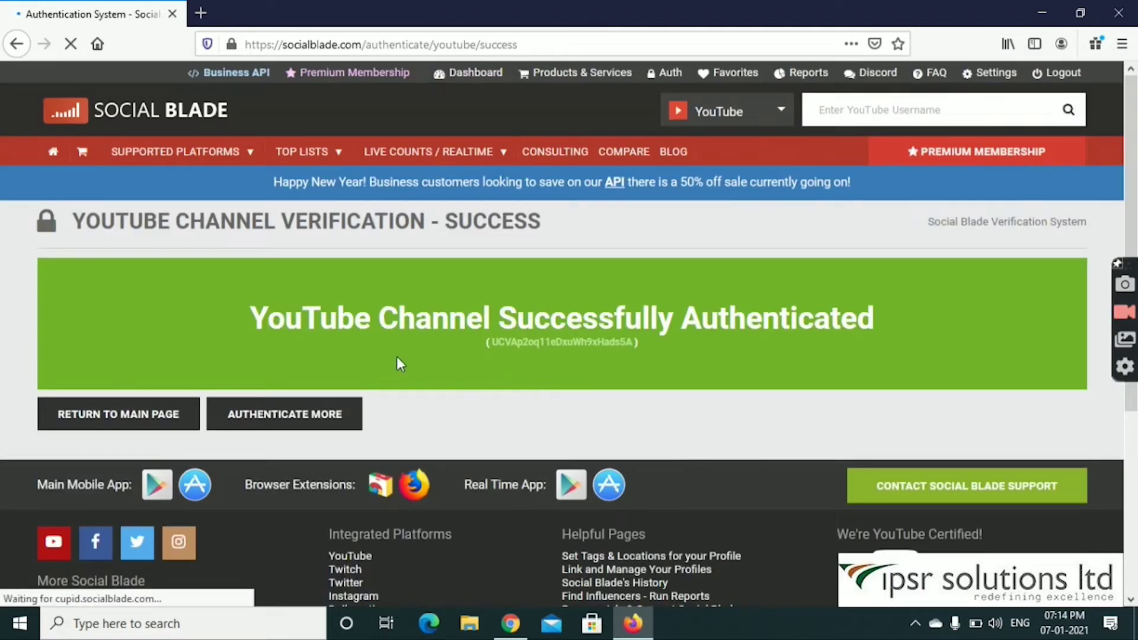
Go from the authentication success page back to the Social Blade main page.
scroll(323, 333, "down", 3)
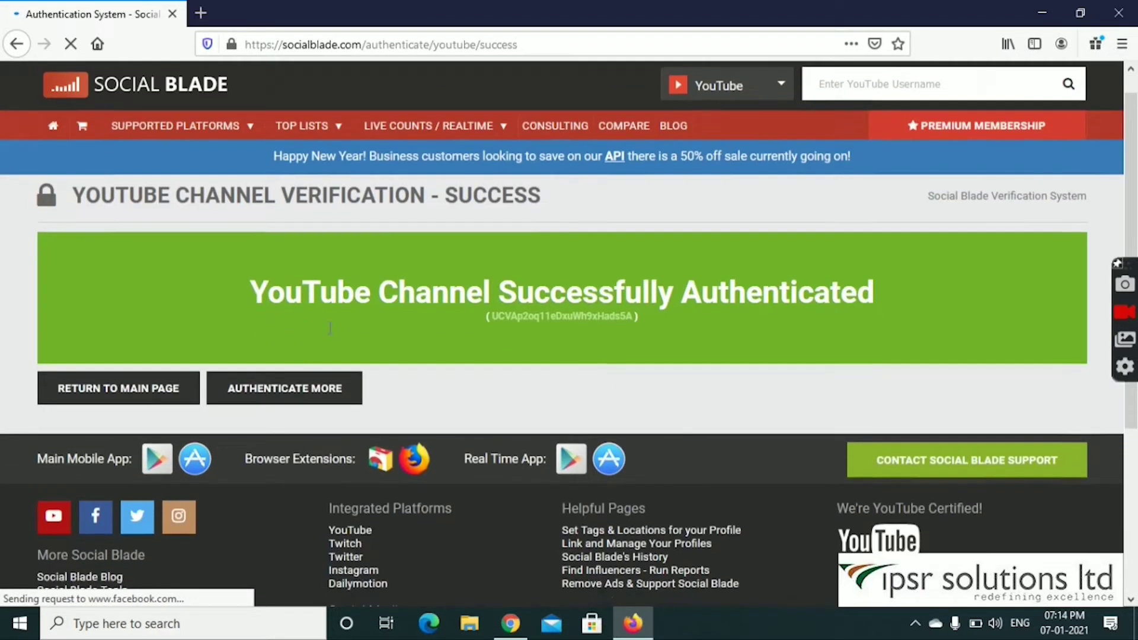
scroll(497, 269, "up", 3)
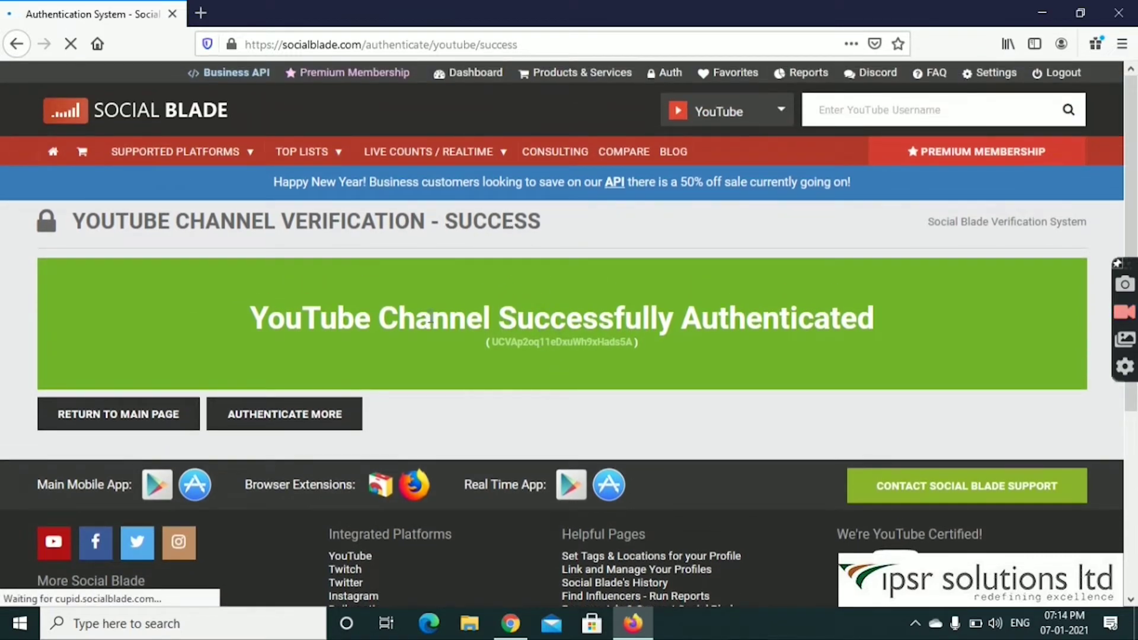
scroll(434, 317, "down", 2)
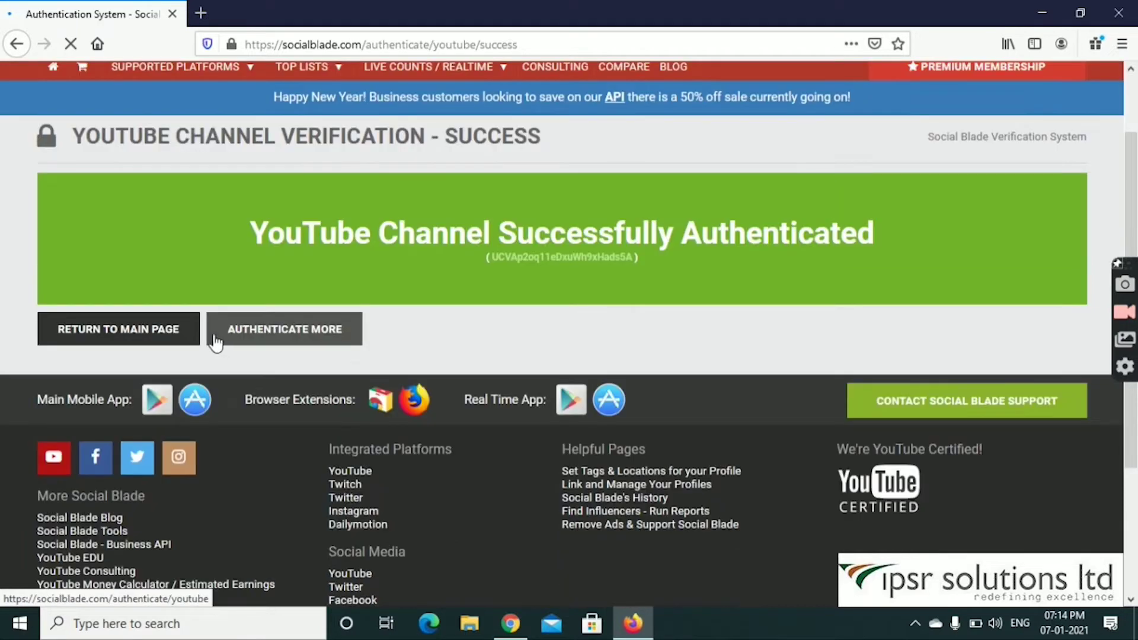
left_click(158, 325)
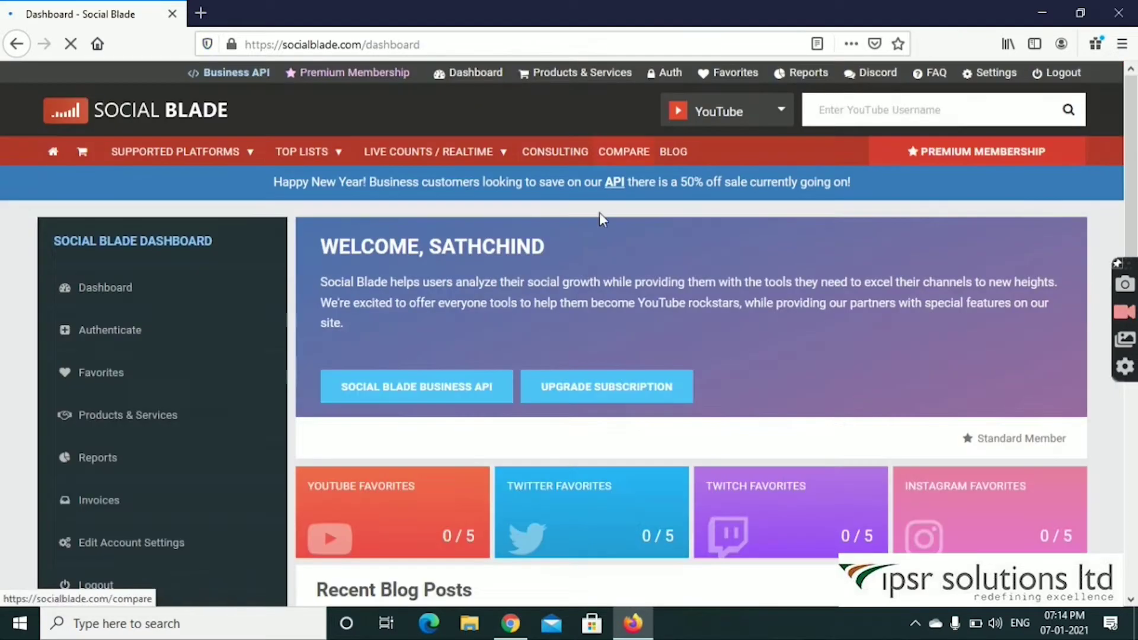
scroll(599, 212, "down", 2)
scroll(521, 247, "down", 2)
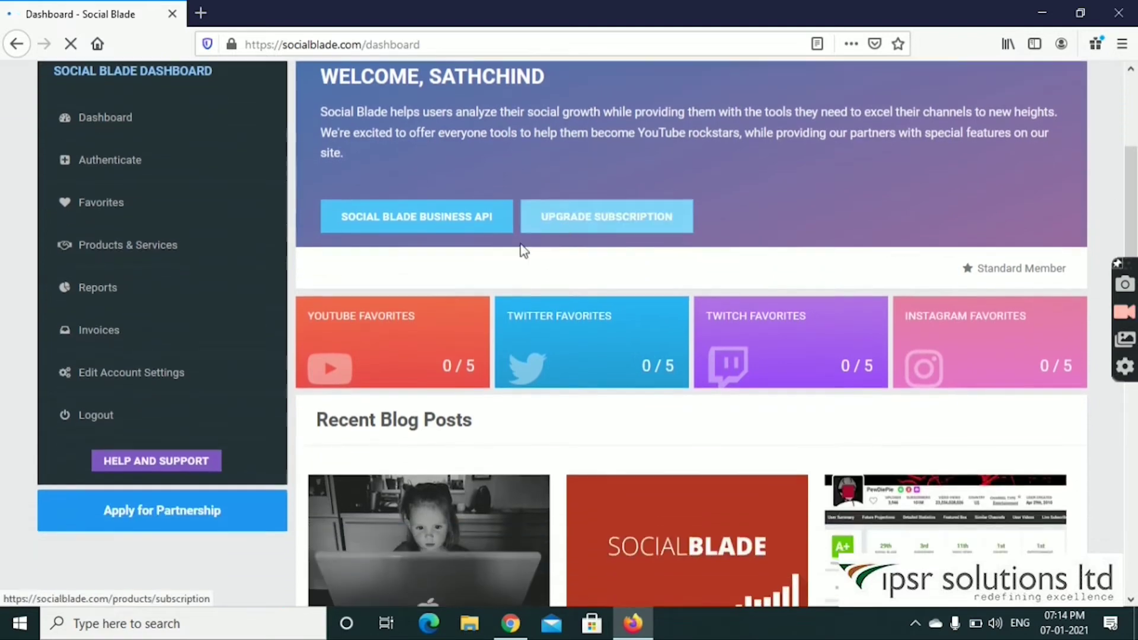
scroll(368, 305, "down", 3)
scroll(291, 302, "up", 3)
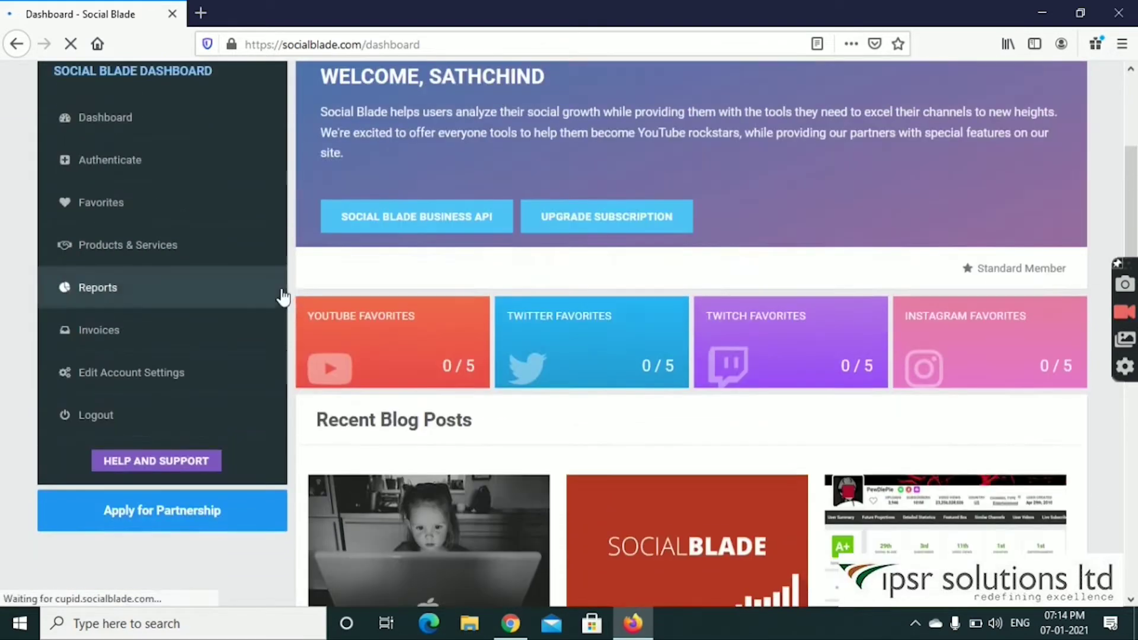
scroll(293, 283, "up", 4)
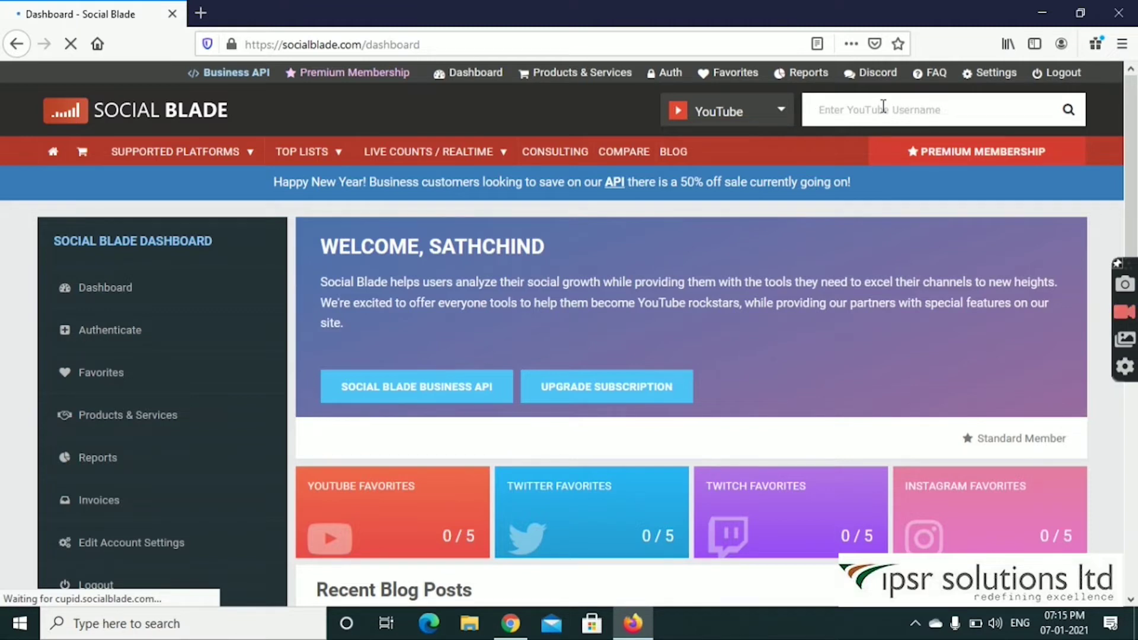
Search for ipsrsolutions and scroll its stats page: C+ grade, $22 - $345 yearly earnings.
type("ipsrsolutions")
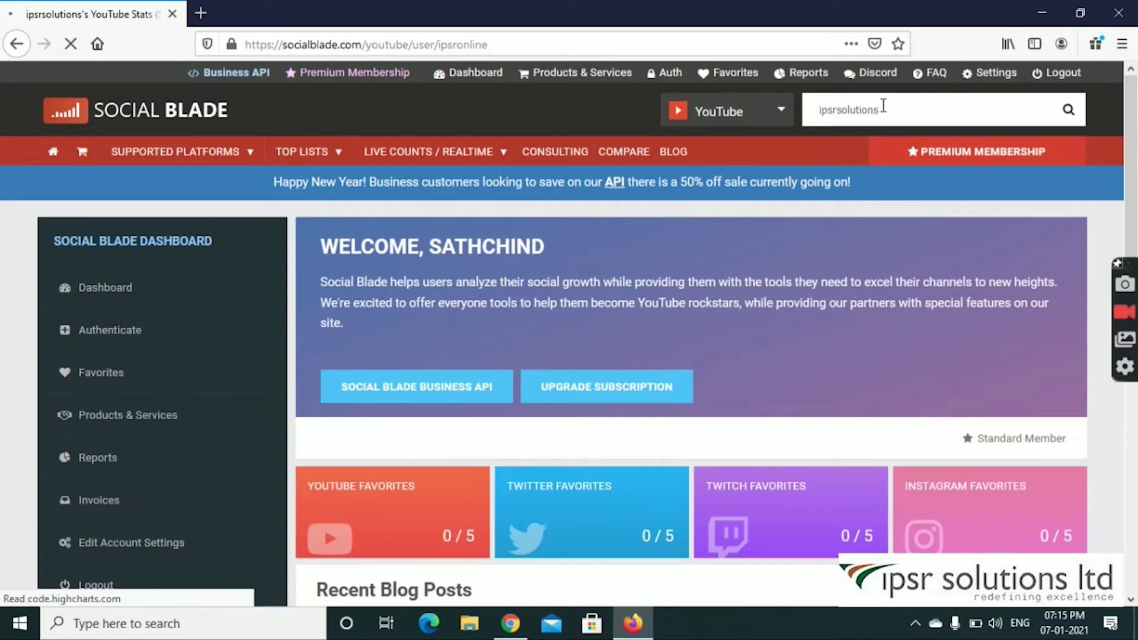
scroll(313, 274, "down", 2)
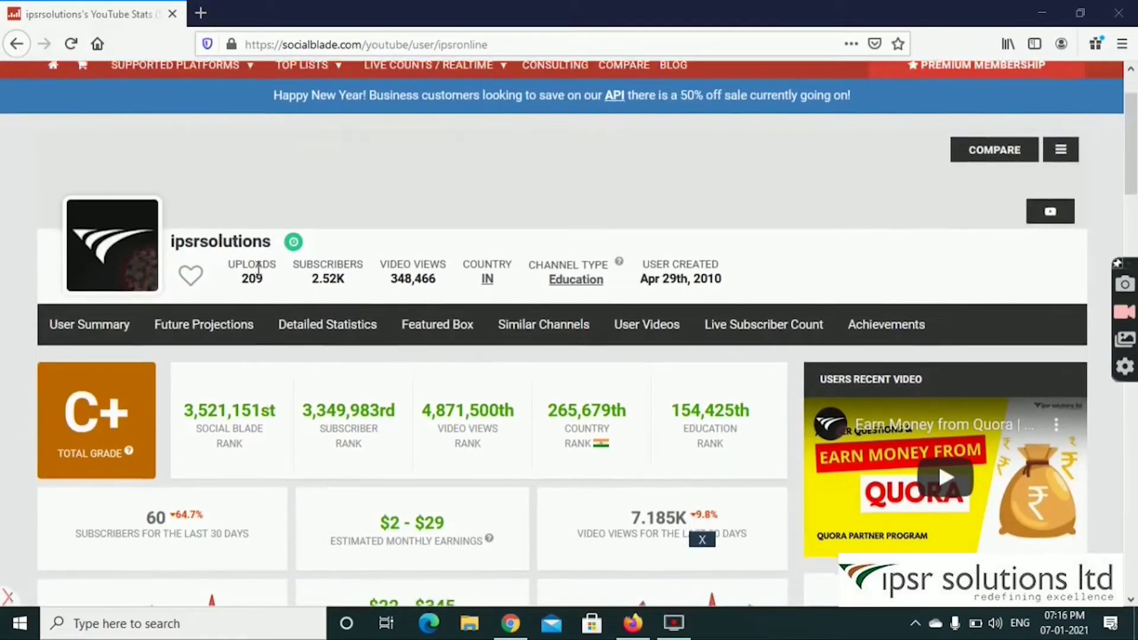
scroll(243, 204, "down", 2)
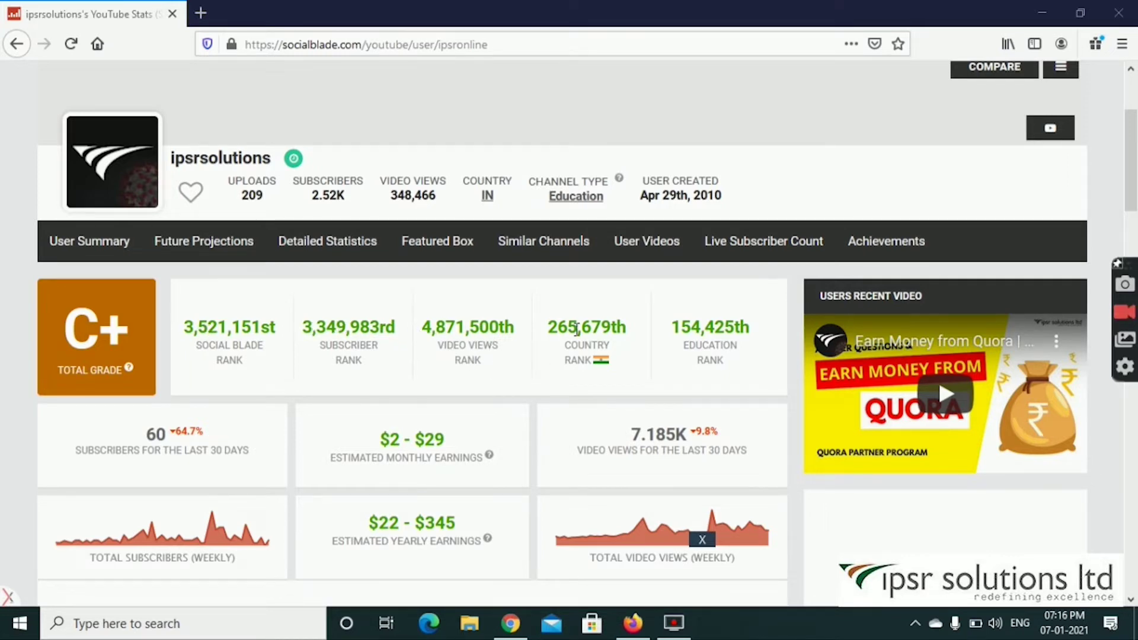
scroll(707, 289, "down", 3)
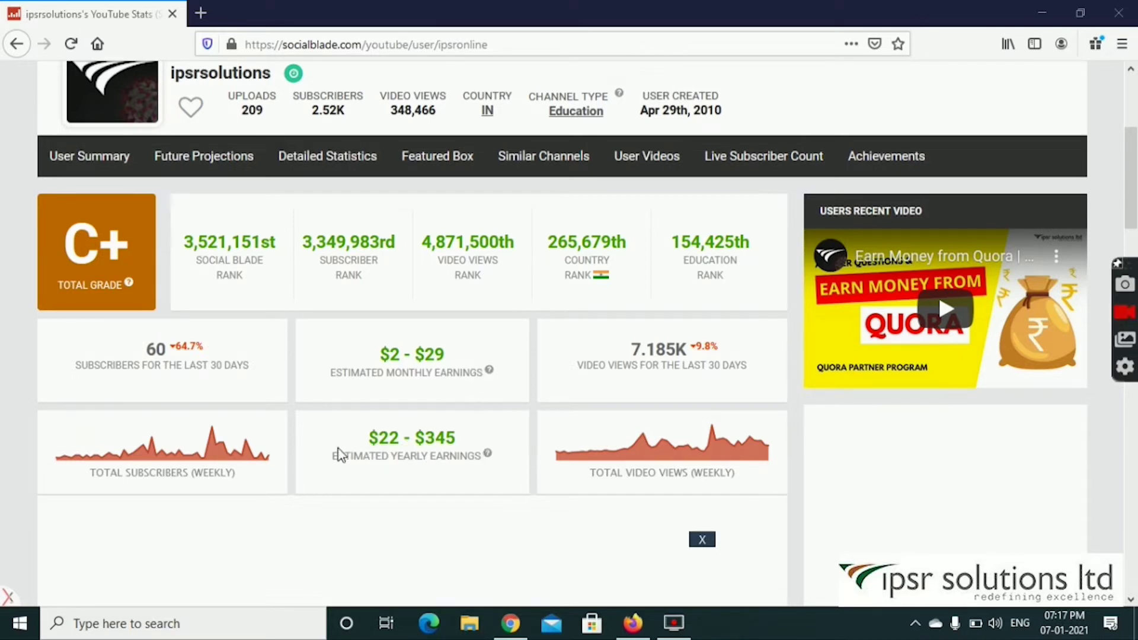
scroll(339, 458, "down", 3)
scroll(344, 460, "down", 9)
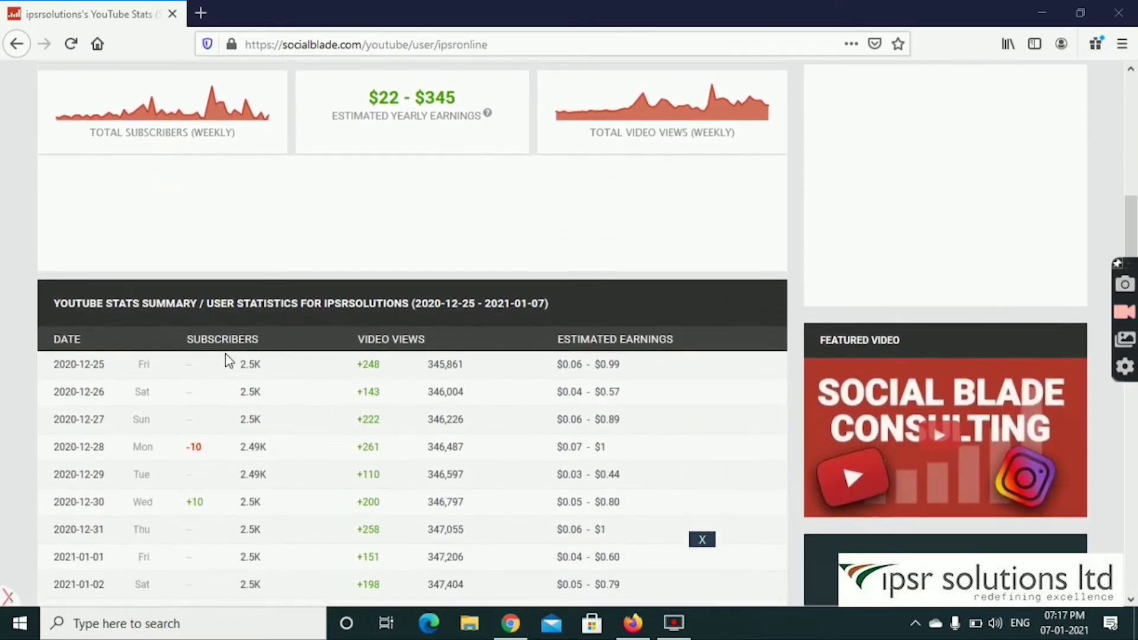
scroll(228, 360, "down", 3)
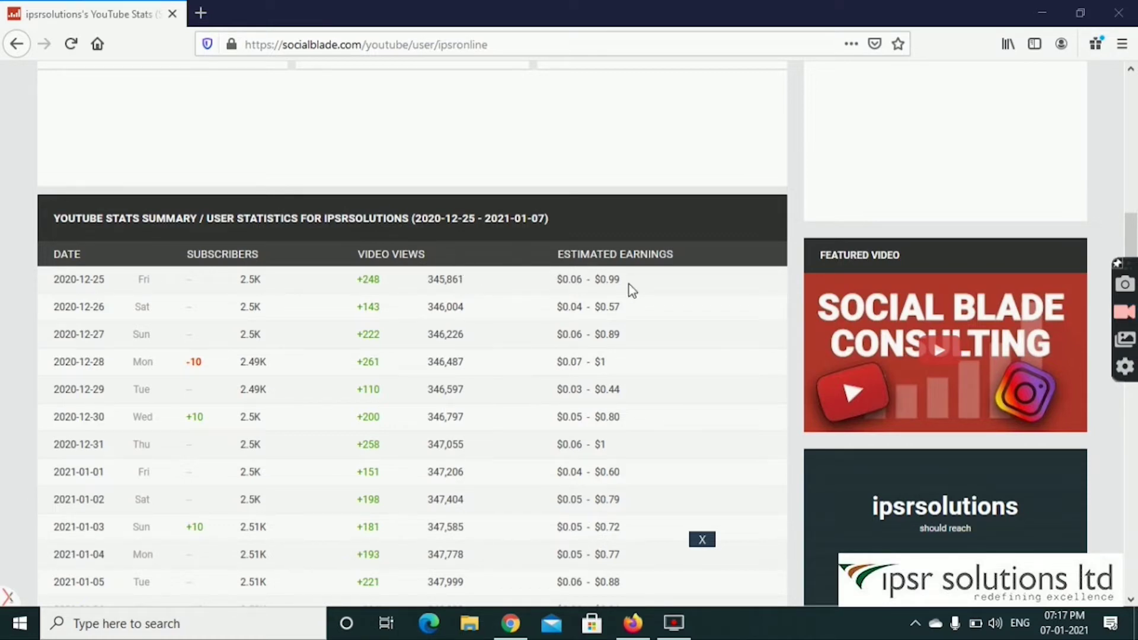
scroll(630, 285, "down", 1)
key("F5")
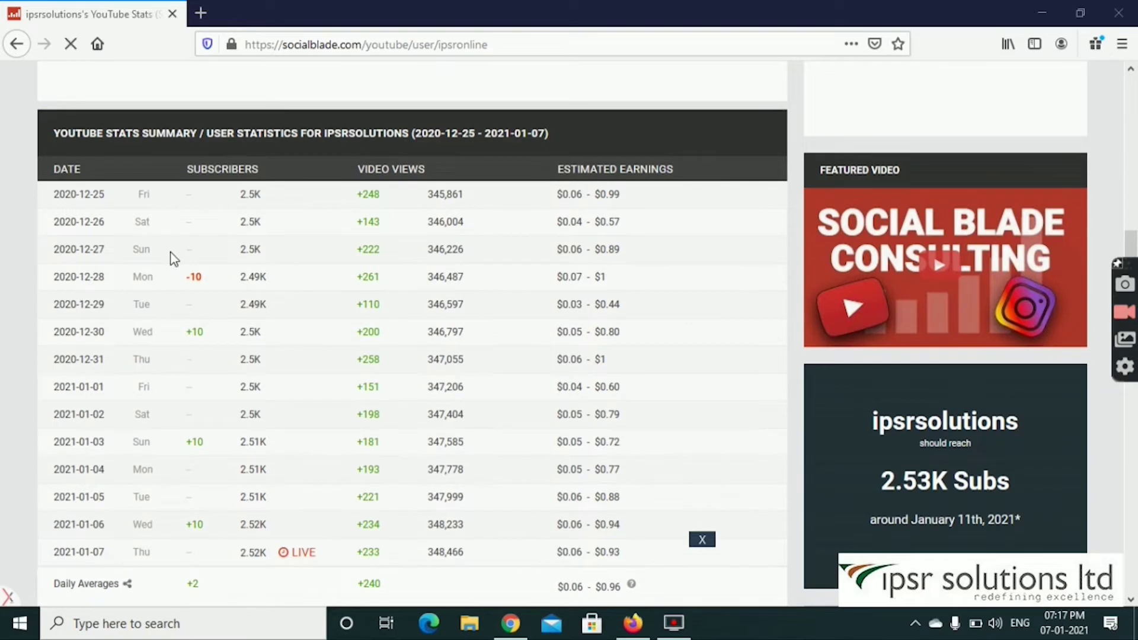
scroll(172, 258, "down", 1)
scroll(172, 258, "down", 1)
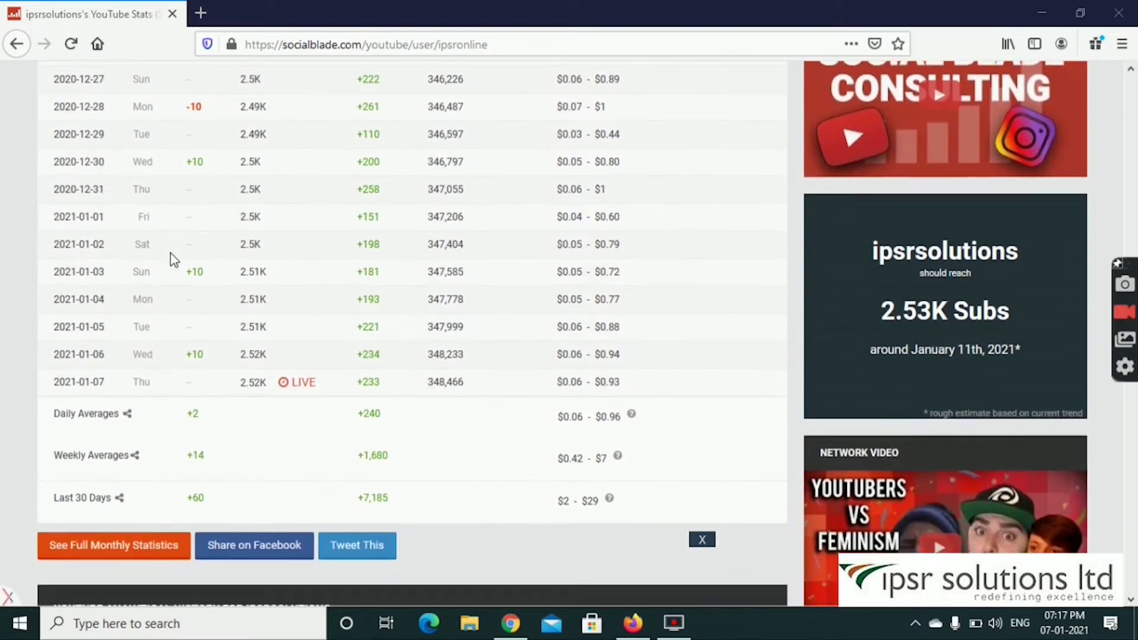
scroll(172, 261, "down", 1)
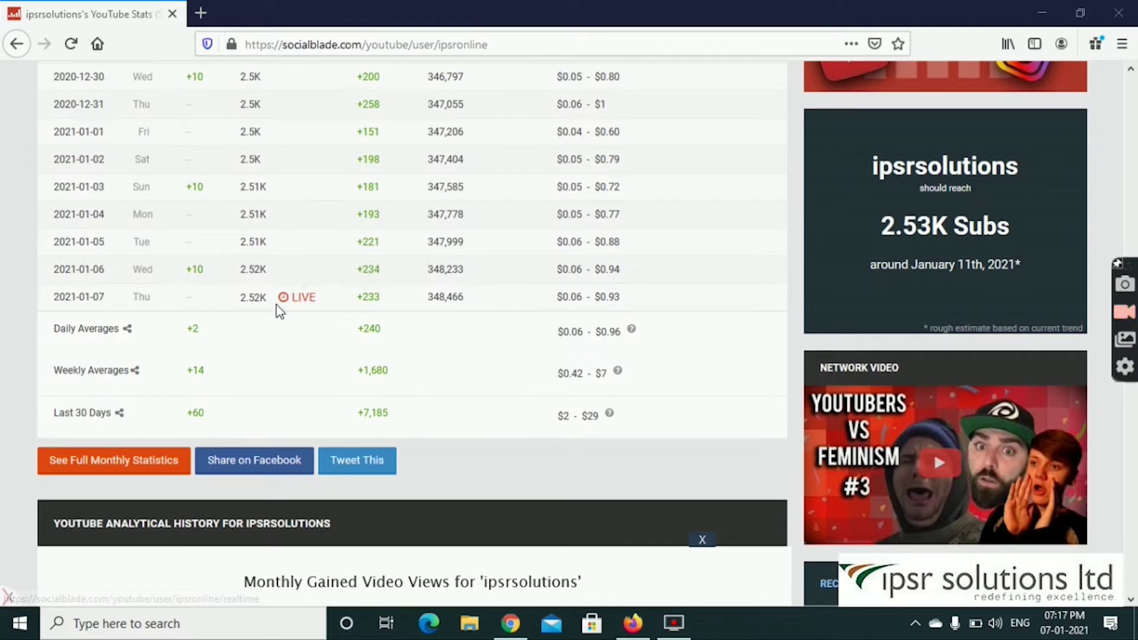
left_click(295, 305)
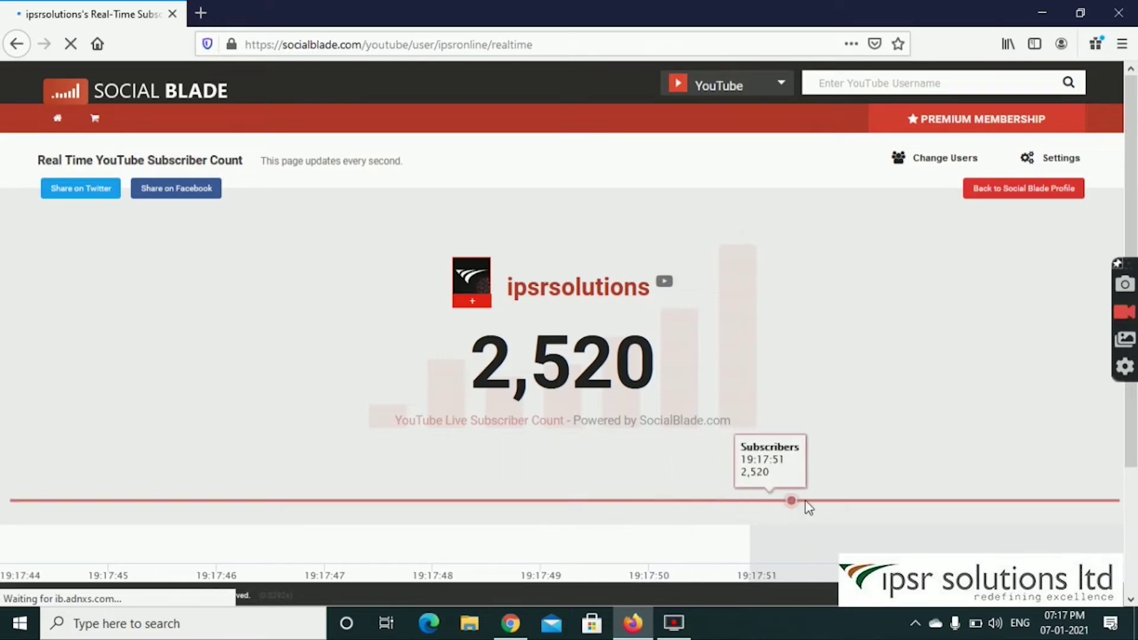
left_click(1010, 193)
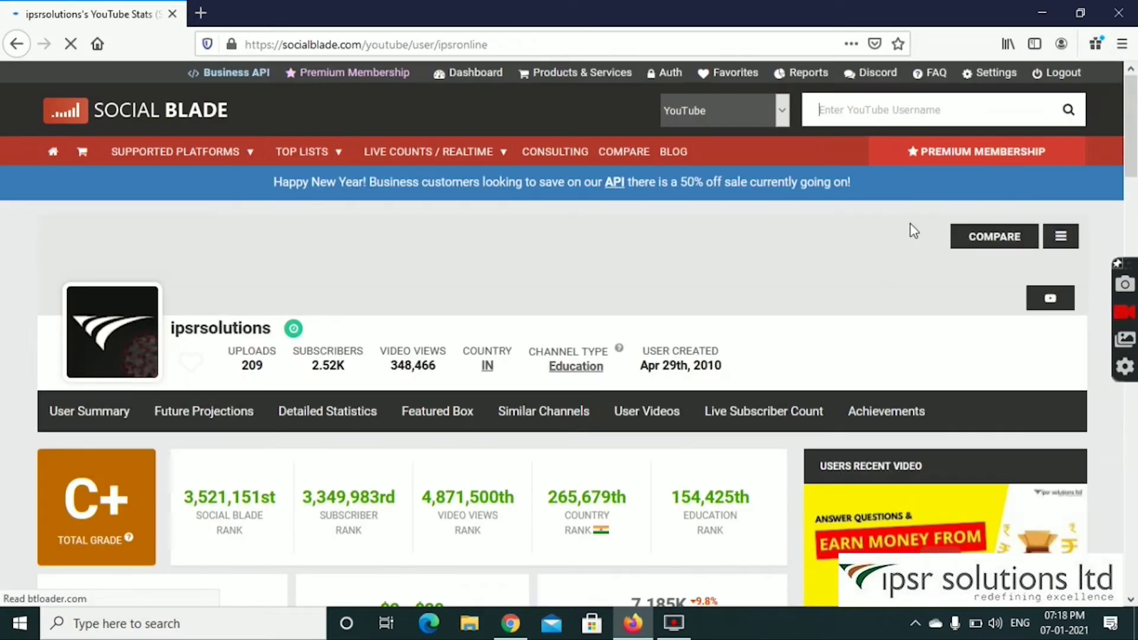
Scroll past the summary table to the monthly gained video views and subscribers charts.
scroll(825, 267, "down", 2)
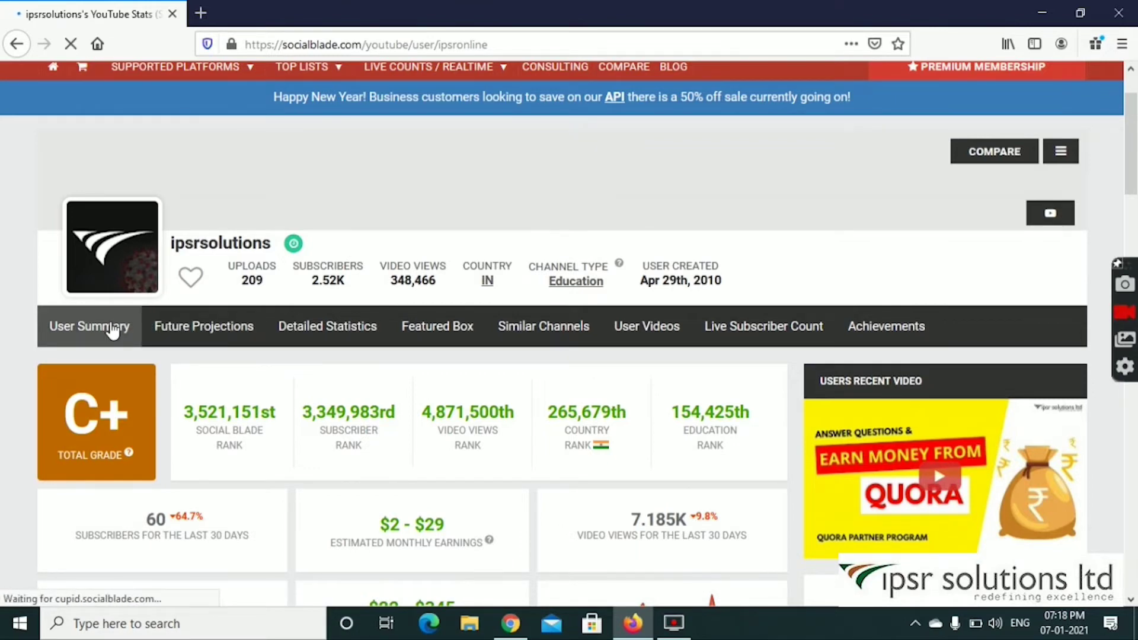
scroll(114, 331, "down", 3)
scroll(269, 315, "down", 4)
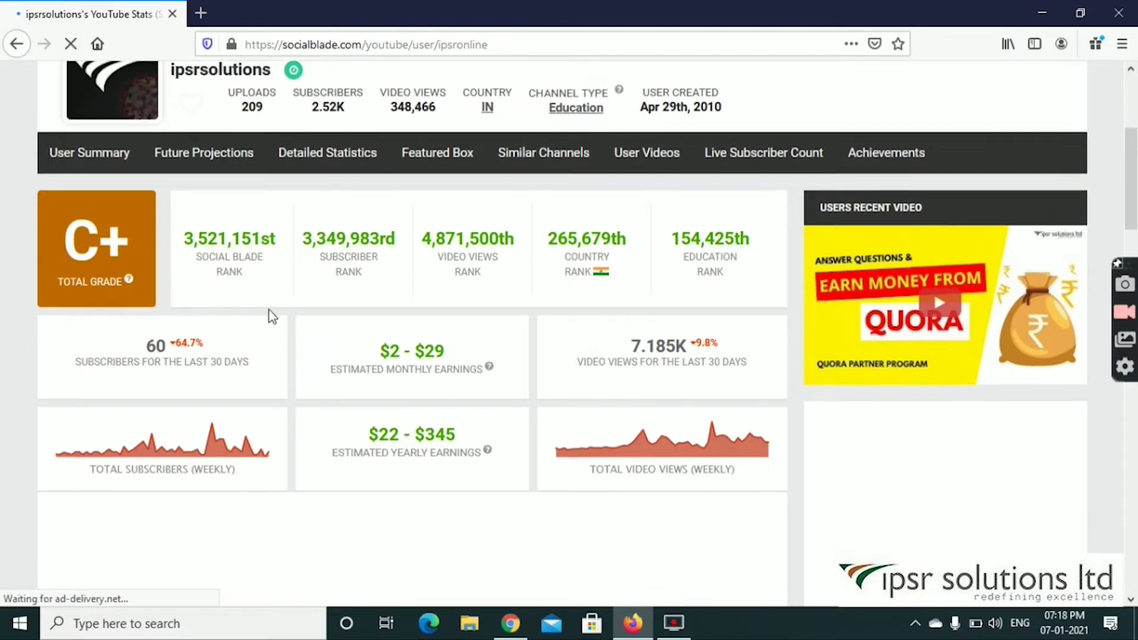
scroll(261, 280, "down", 10)
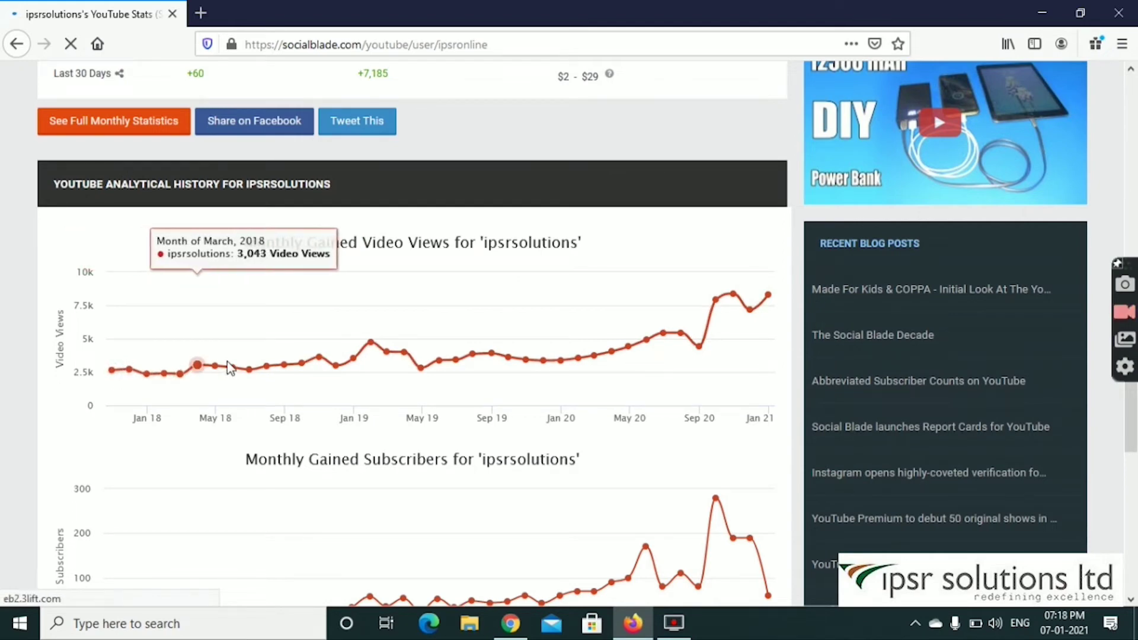
scroll(320, 366, "down", 2)
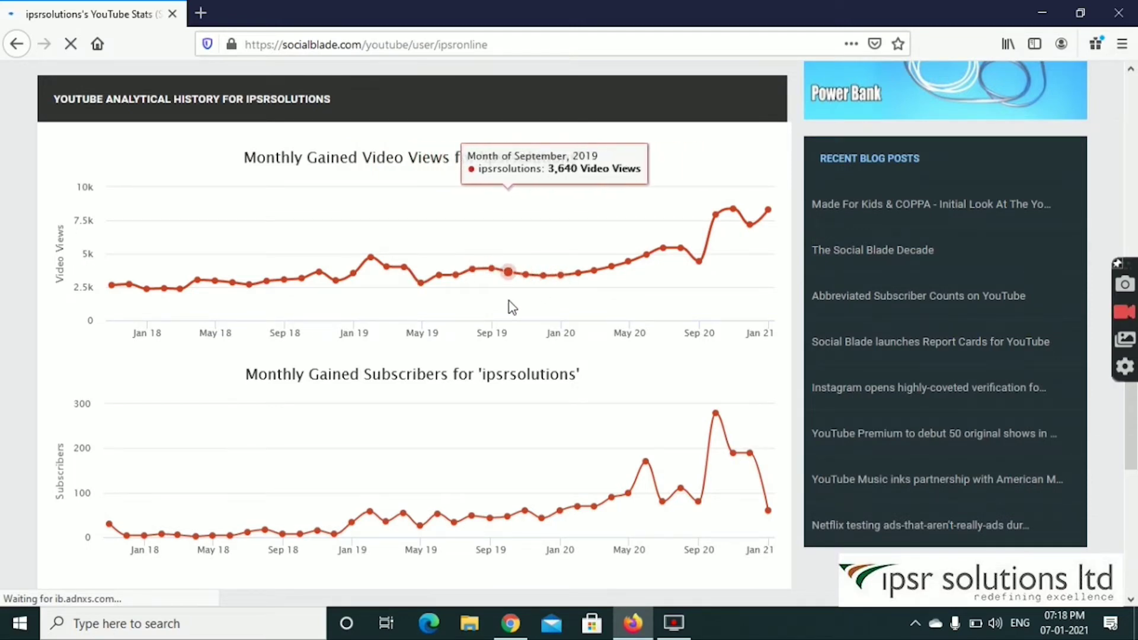
scroll(511, 306, "down", 2)
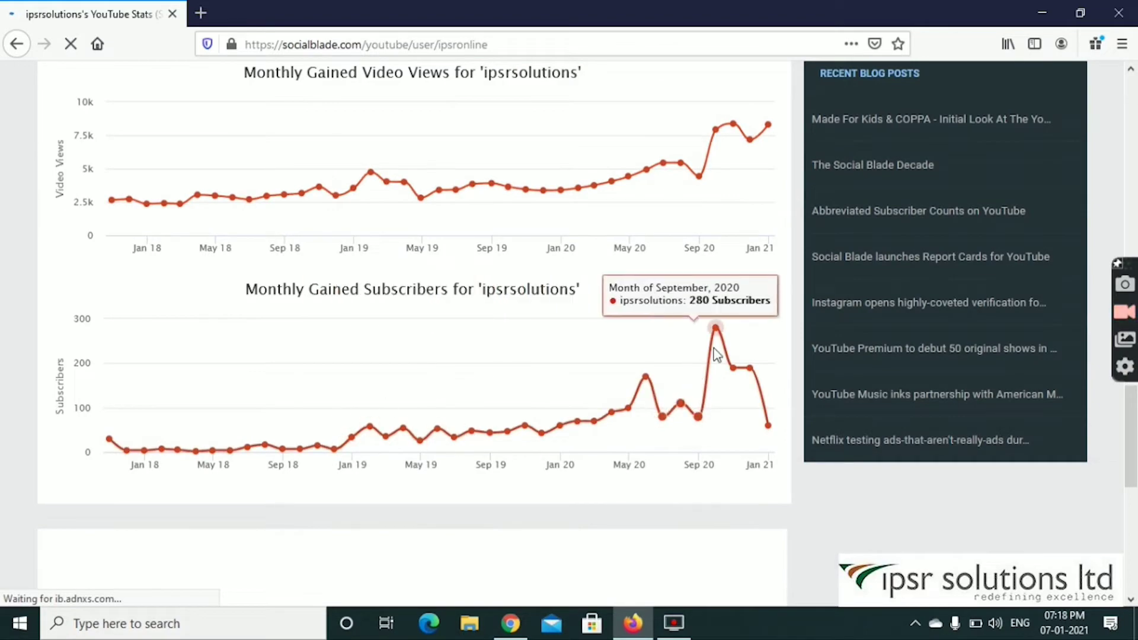
scroll(783, 490, "down", 5)
scroll(394, 363, "up", 10)
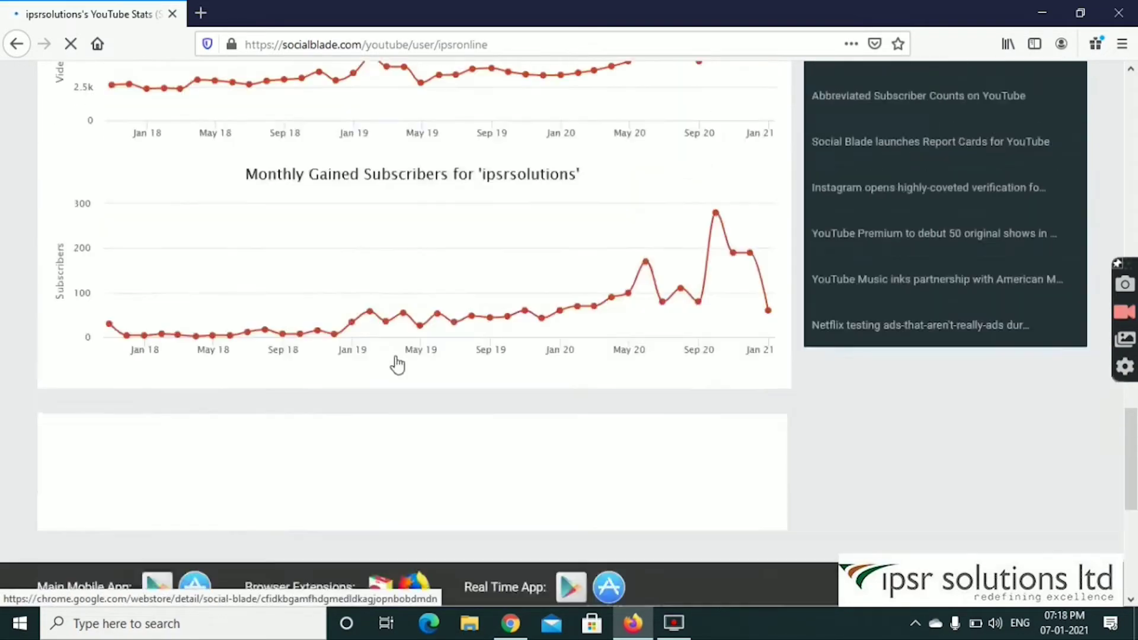
scroll(347, 332, "up", 10)
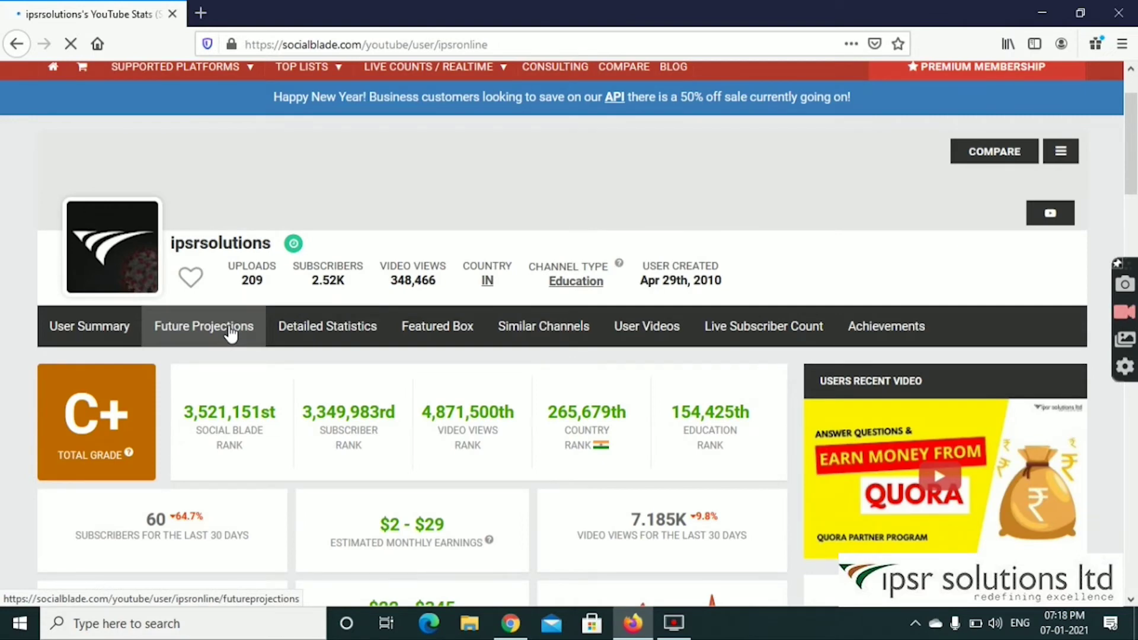
Open Future Projections and scroll to the predictions table, e.g. 2,919 subscribers by 2021-03-07.
left_click(231, 333)
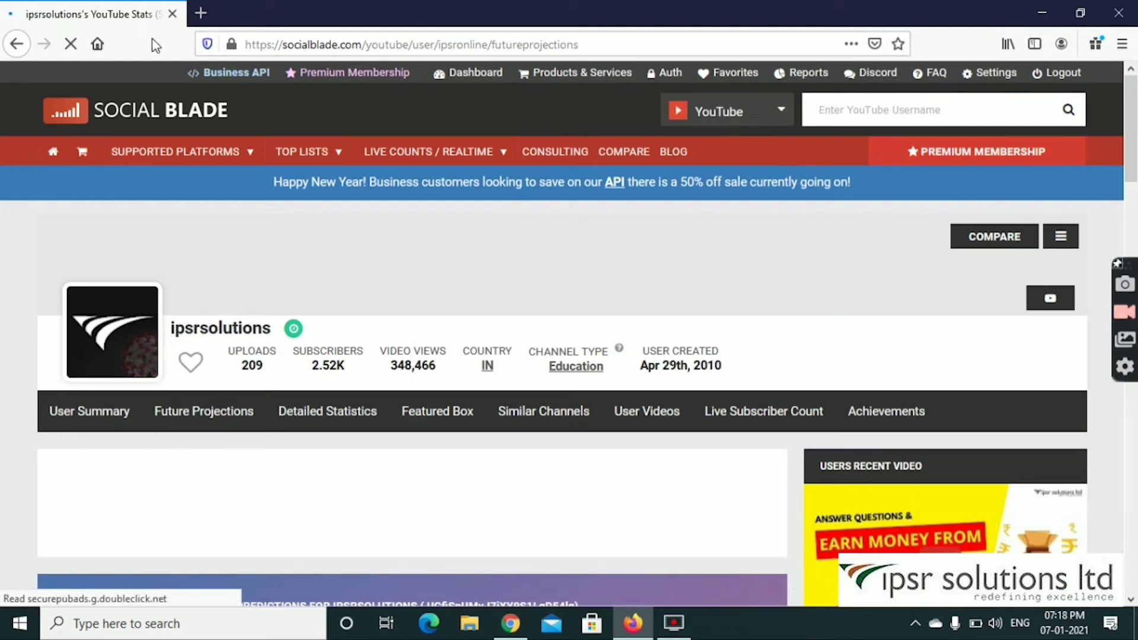
scroll(175, 160, "down", 4)
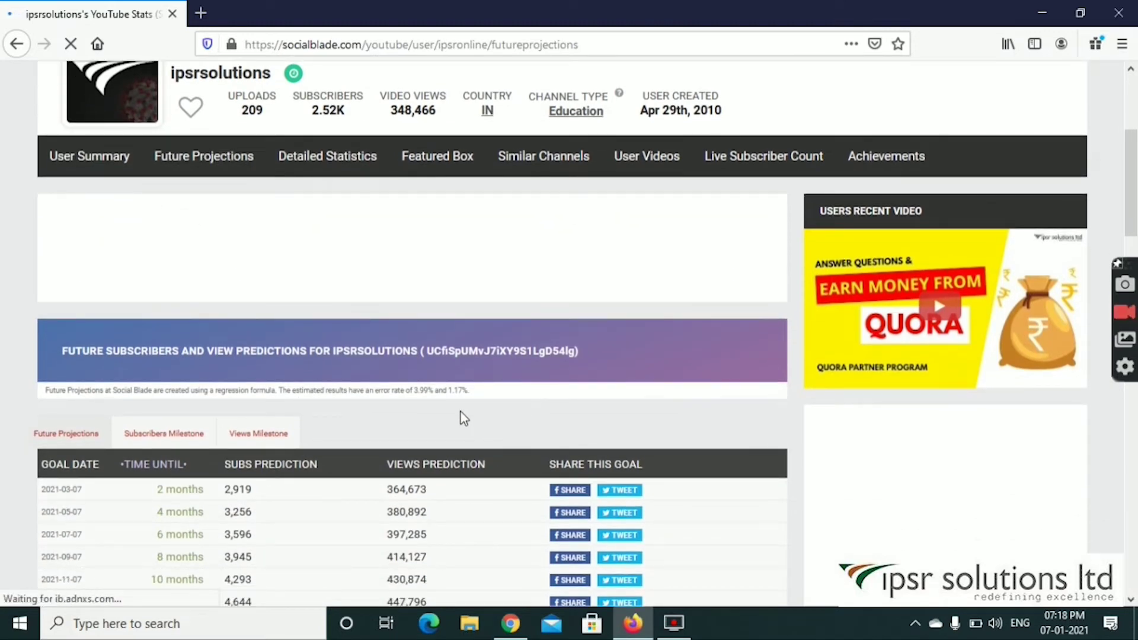
scroll(386, 421, "down", 2)
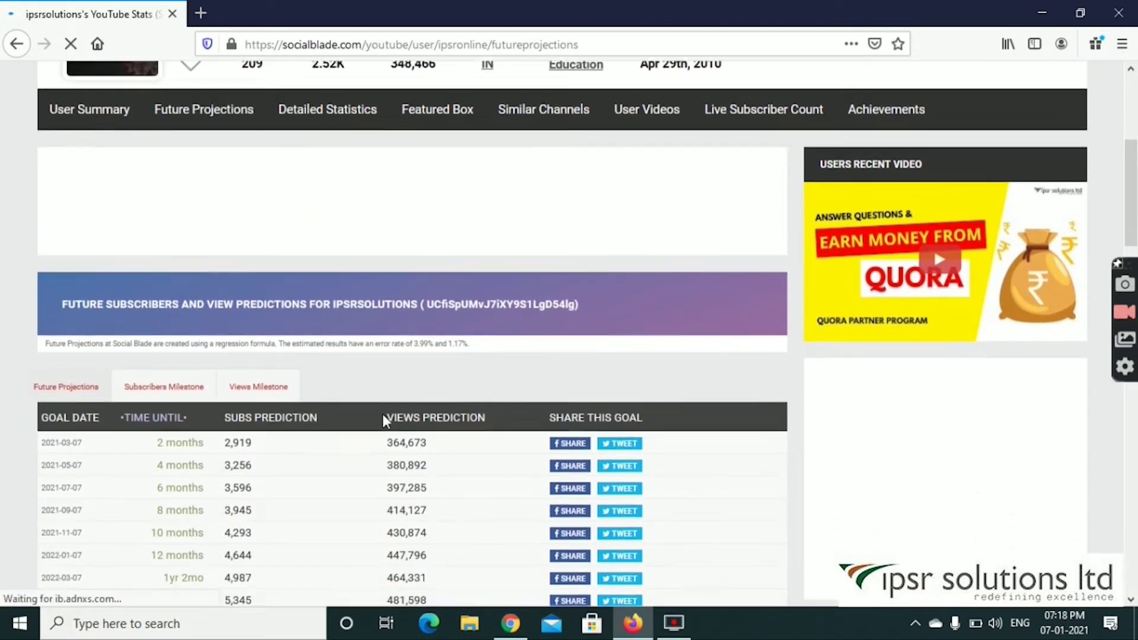
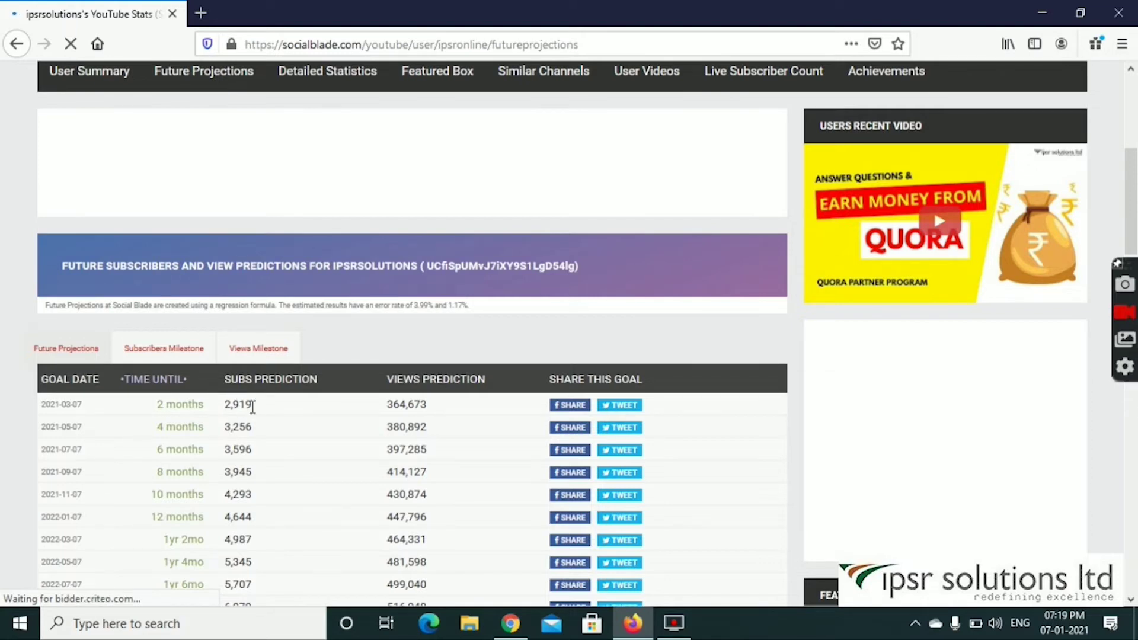
scroll(253, 406, "down", 3)
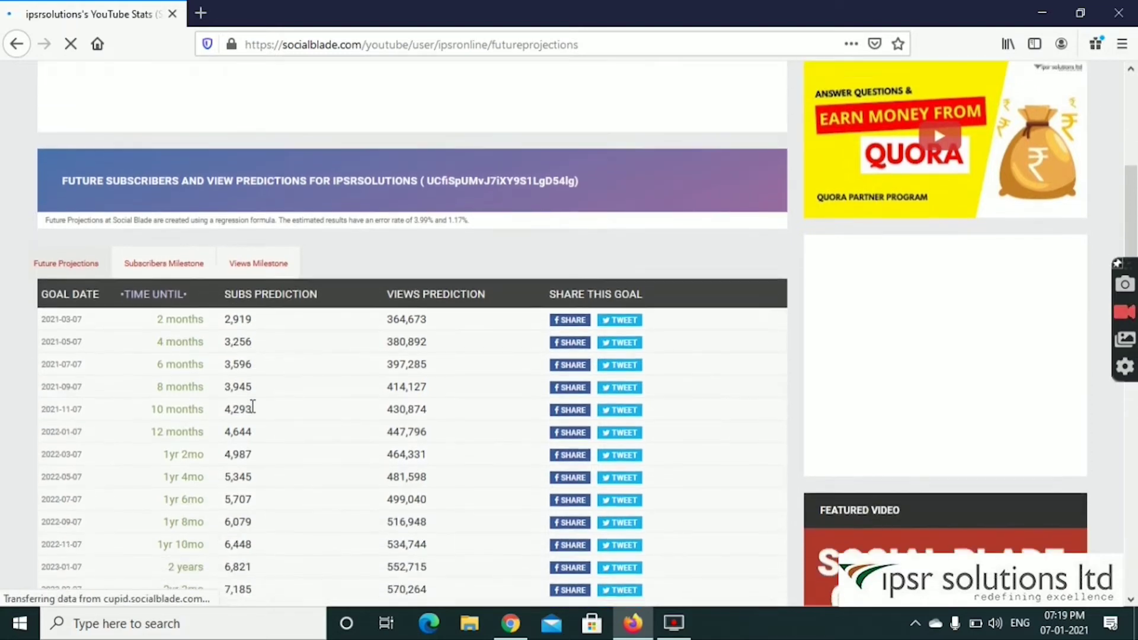
scroll(252, 410, "down", 7)
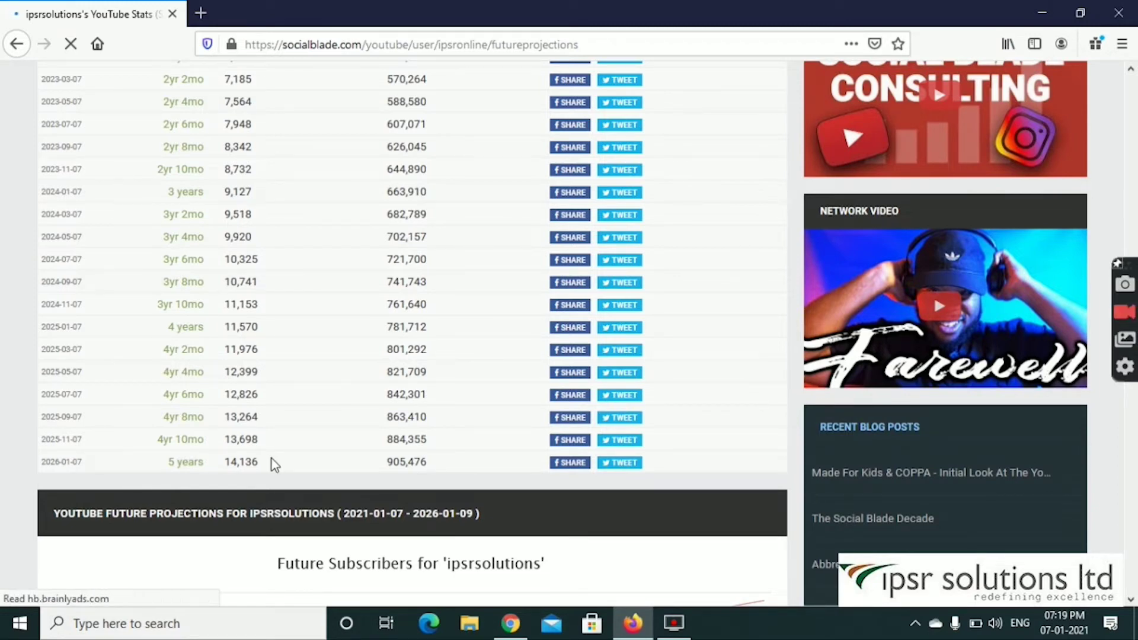
scroll(271, 459, "down", 3)
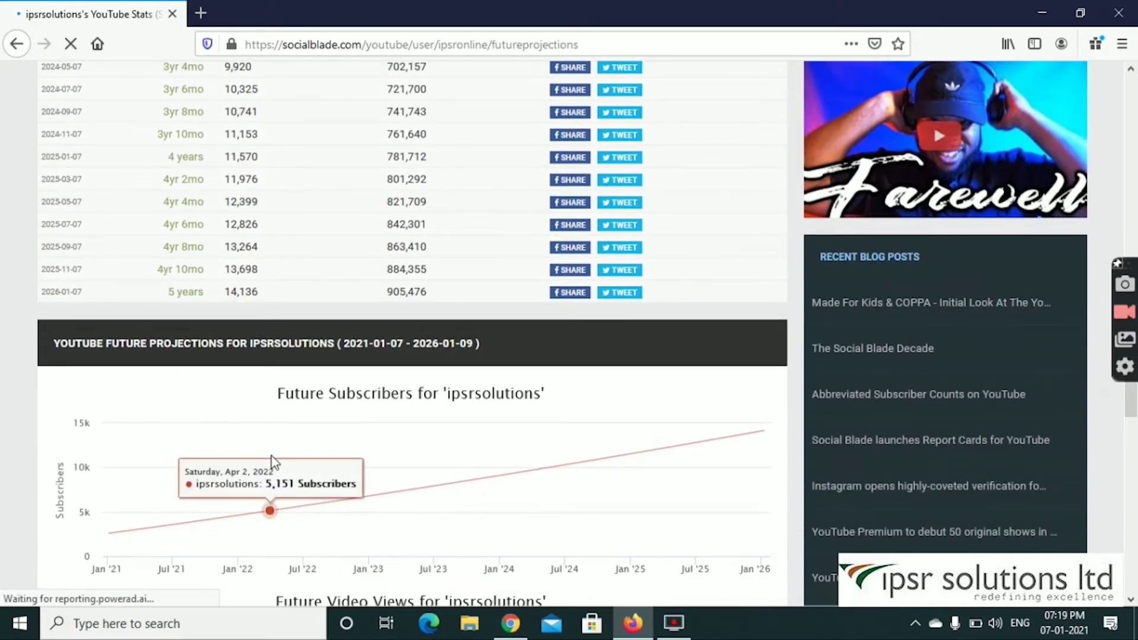
scroll(272, 457, "down", 2)
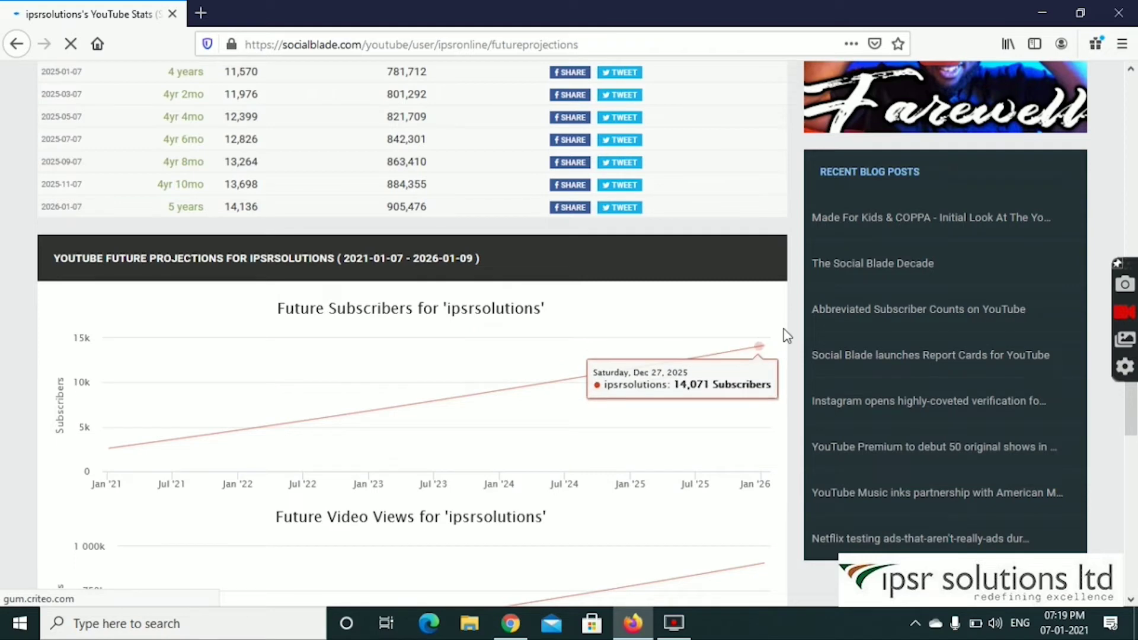
scroll(794, 449, "down", 3)
scroll(776, 458, "down", 14)
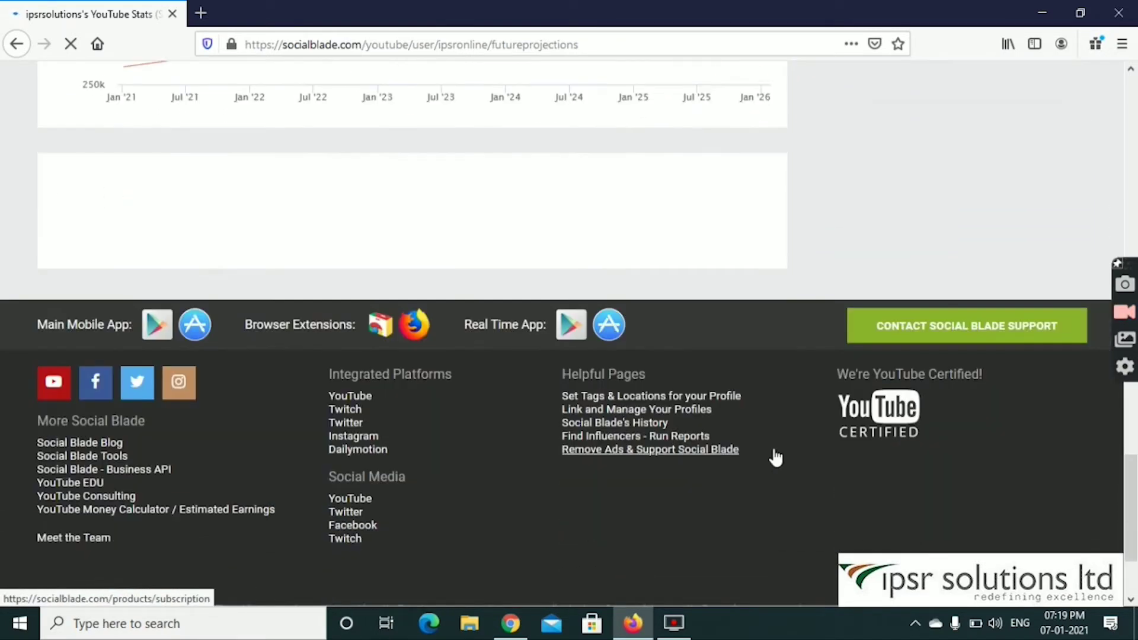
scroll(775, 458, "up", 10)
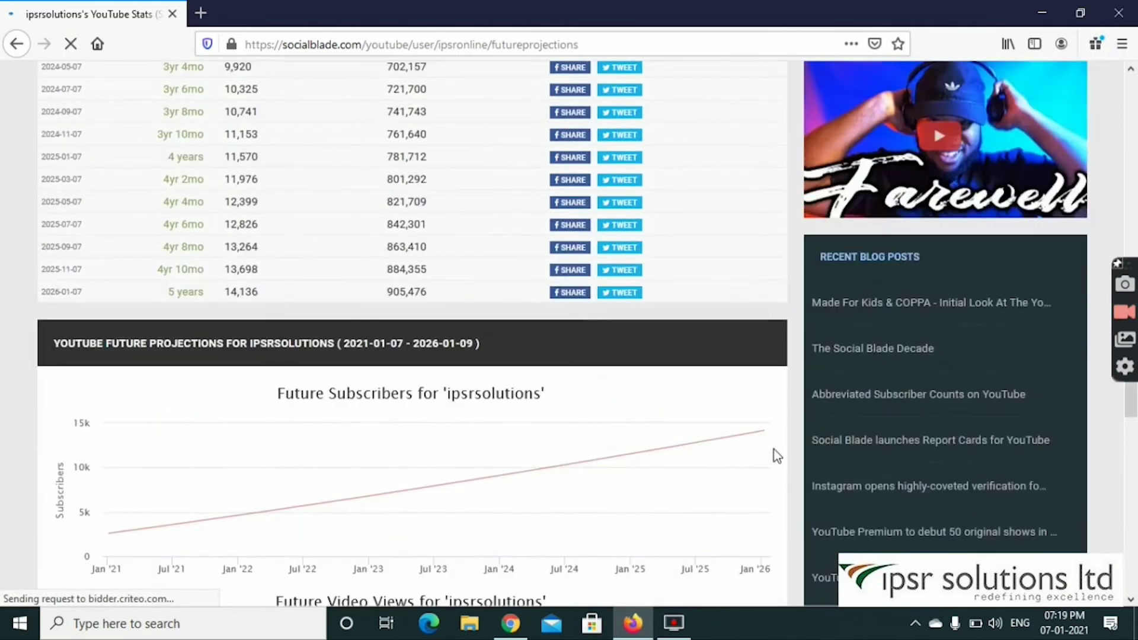
scroll(755, 426, "up", 10)
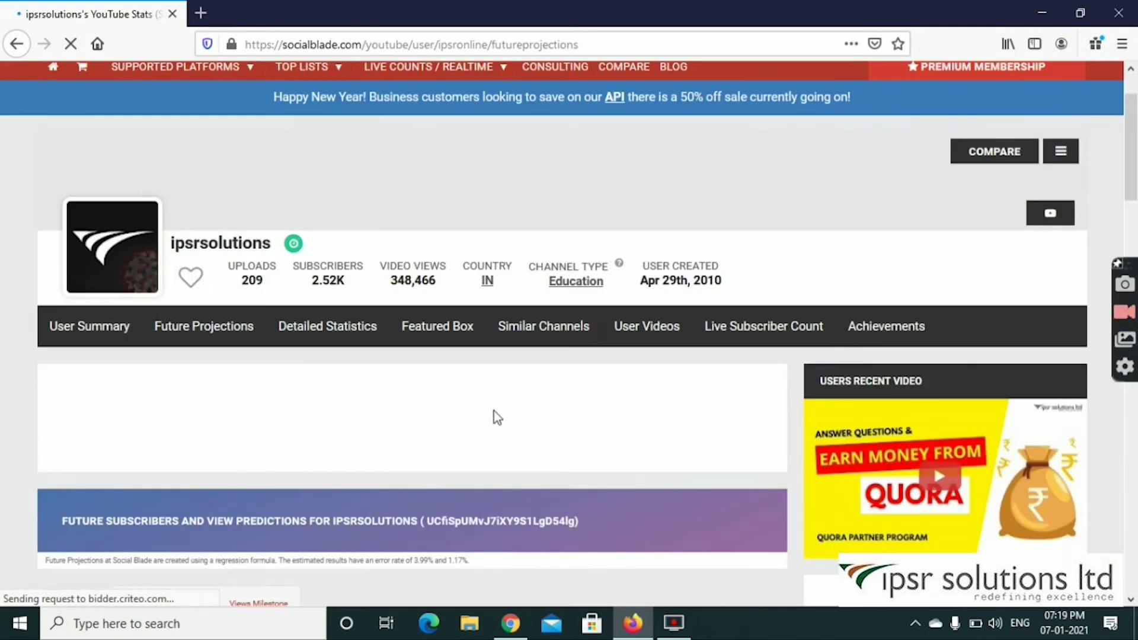
View ipsrsolutions' detailed statistics: daily subscriber, view and earnings figures, the +720 yearly estimate, and weekly graphs.
left_click(327, 336)
scroll(326, 328, "down", 2)
scroll(326, 329, "down", 1)
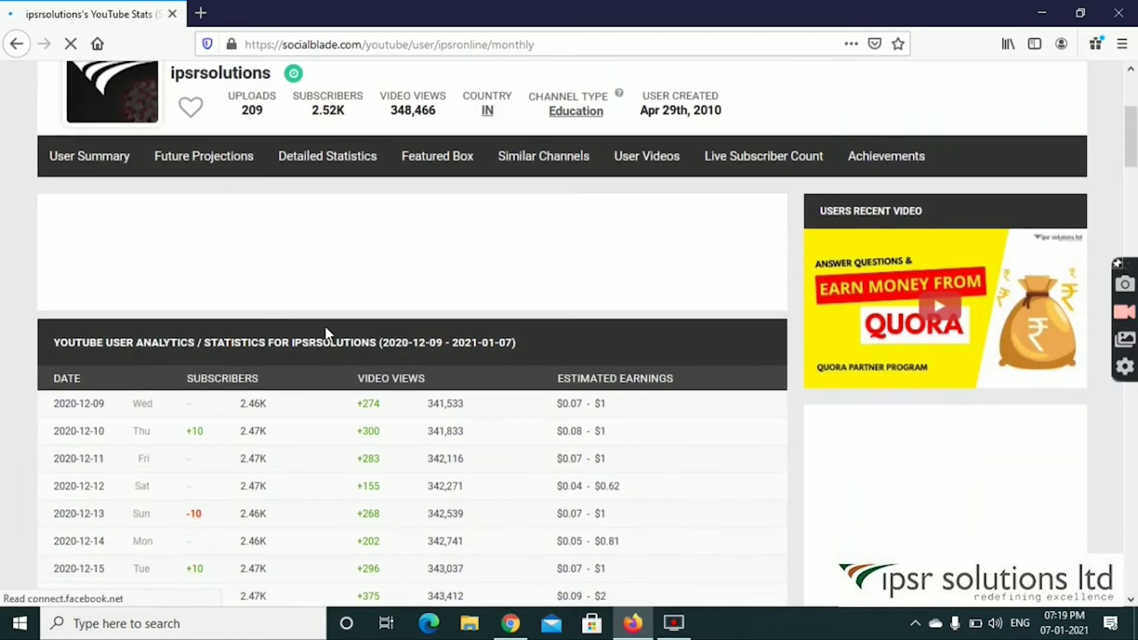
scroll(326, 328, "down", 3)
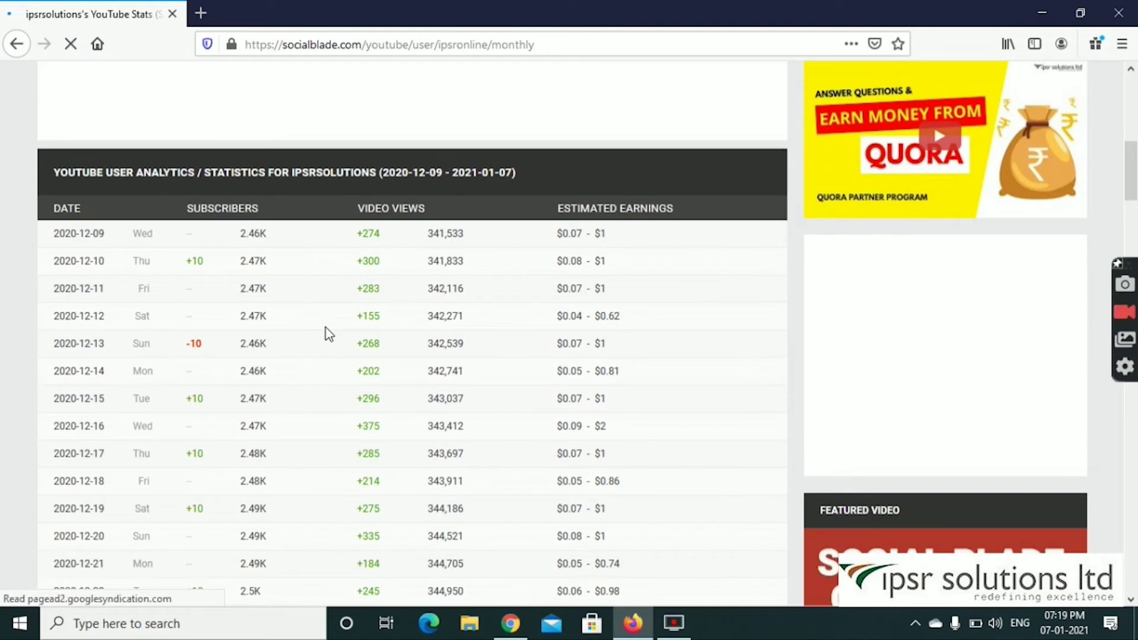
scroll(326, 329, "down", 4)
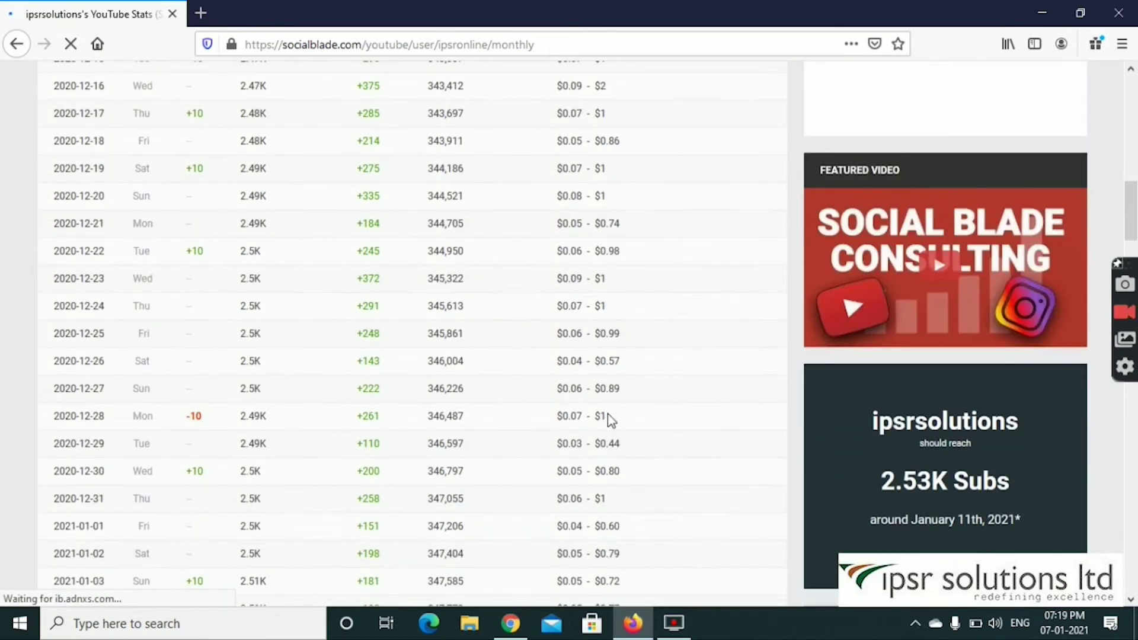
scroll(581, 437, "down", 4)
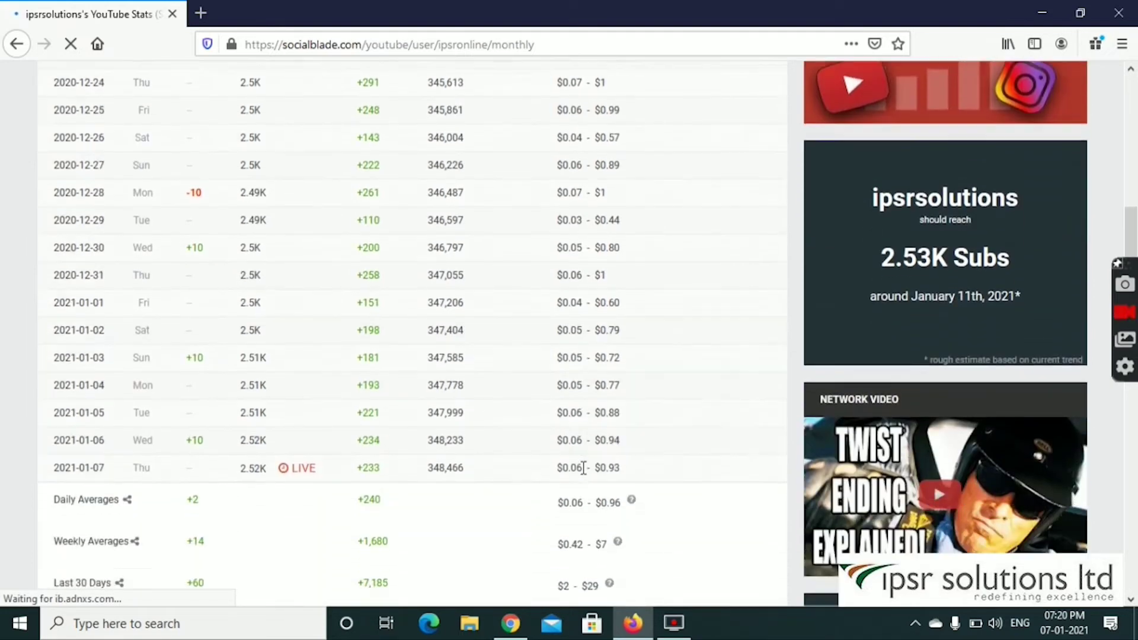
scroll(584, 467, "down", 3)
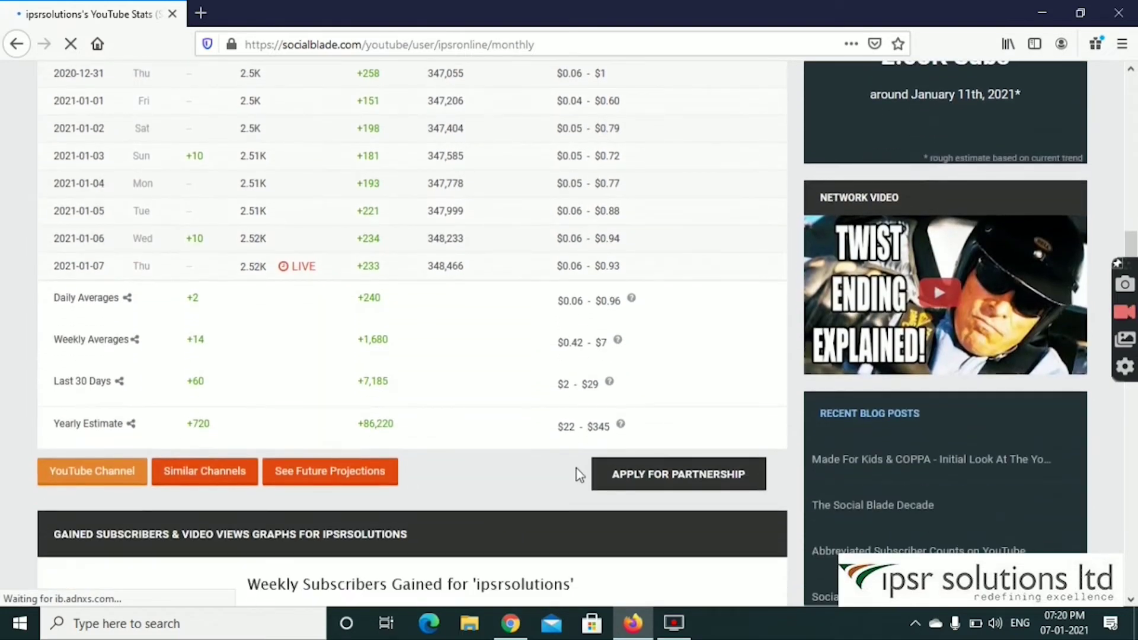
scroll(430, 468, "down", 8)
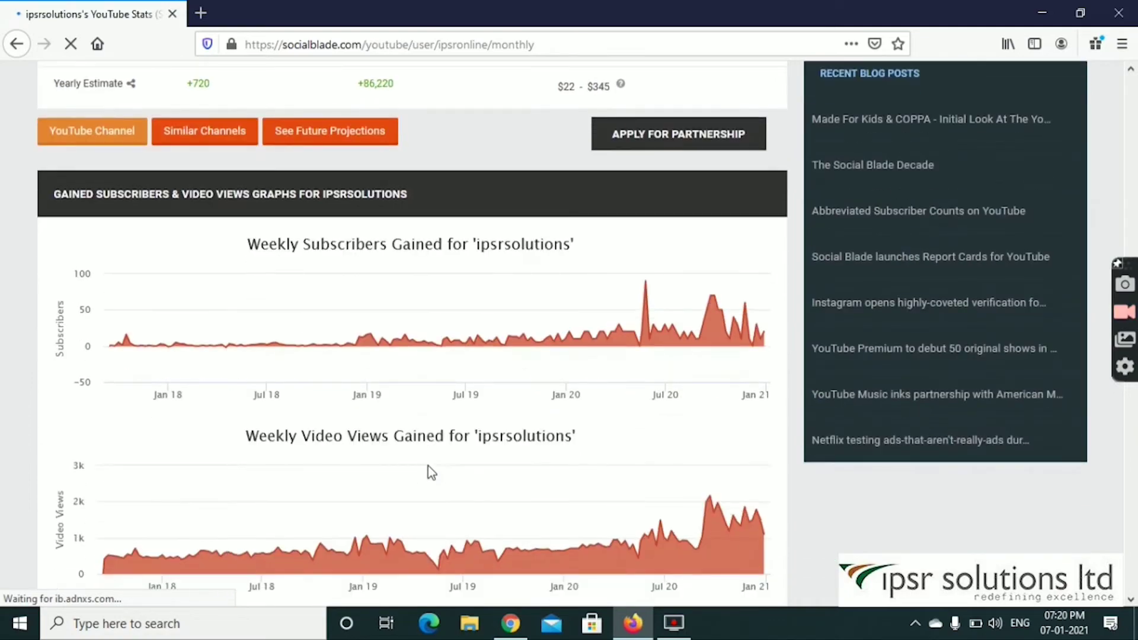
scroll(428, 466, "down", 15)
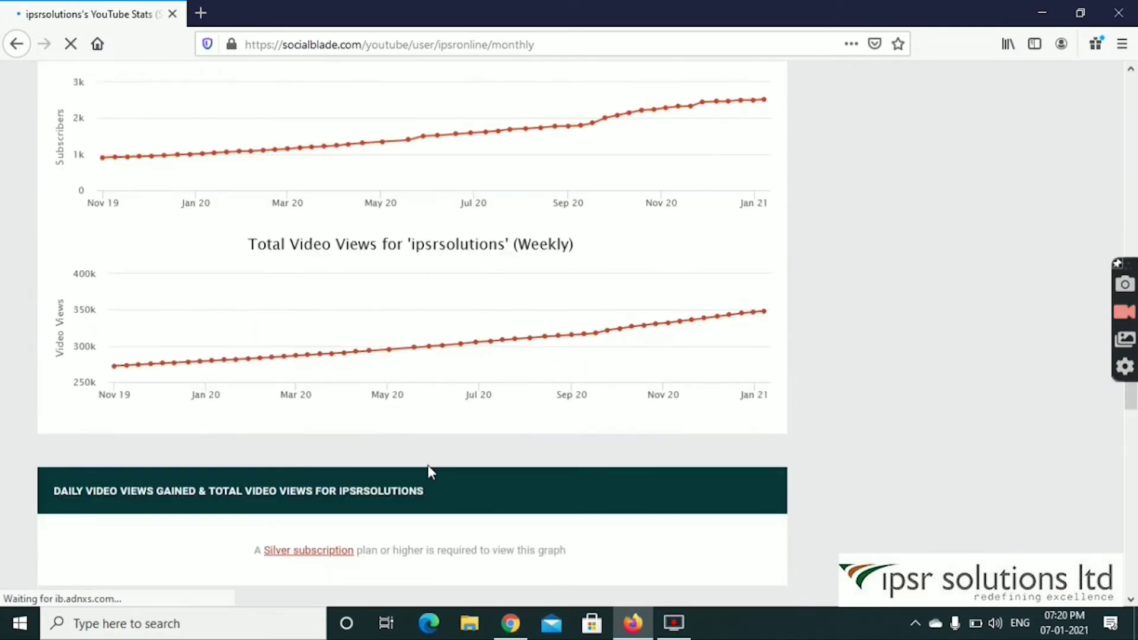
scroll(430, 472, "down", 1)
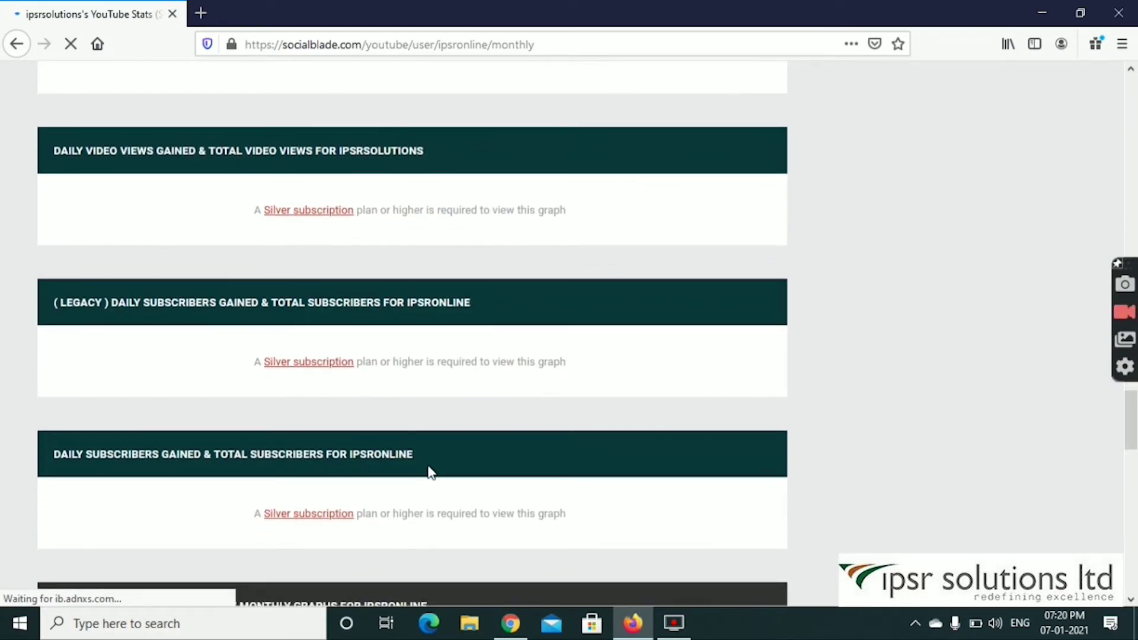
scroll(429, 472, "down", 3)
scroll(428, 465, "up", 7)
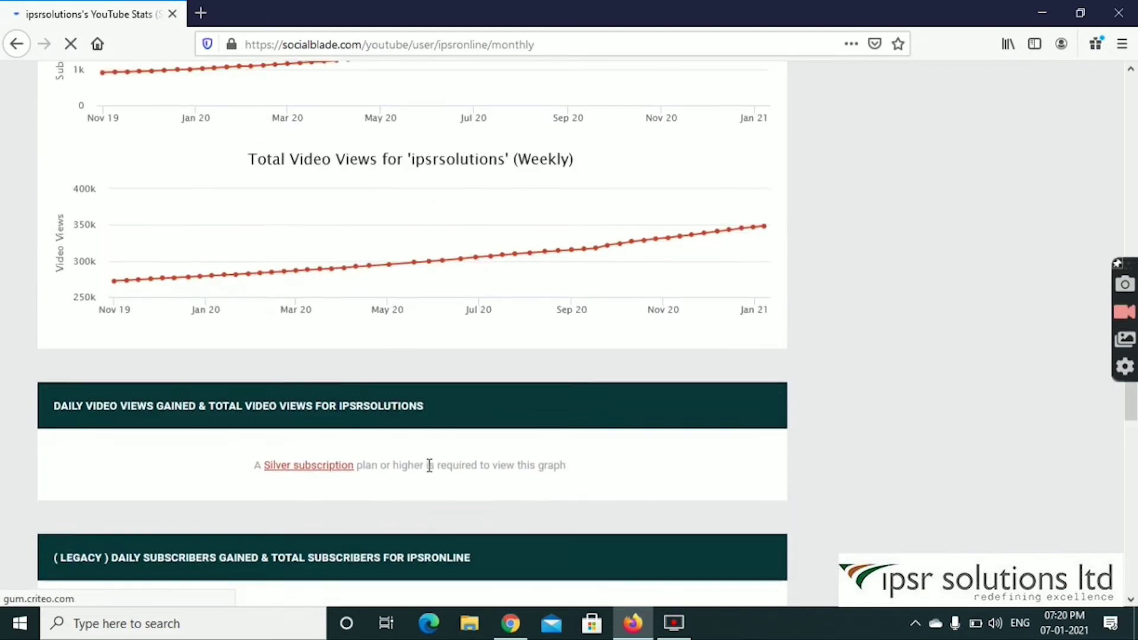
scroll(348, 393, "up", 11)
scroll(332, 361, "up", 5)
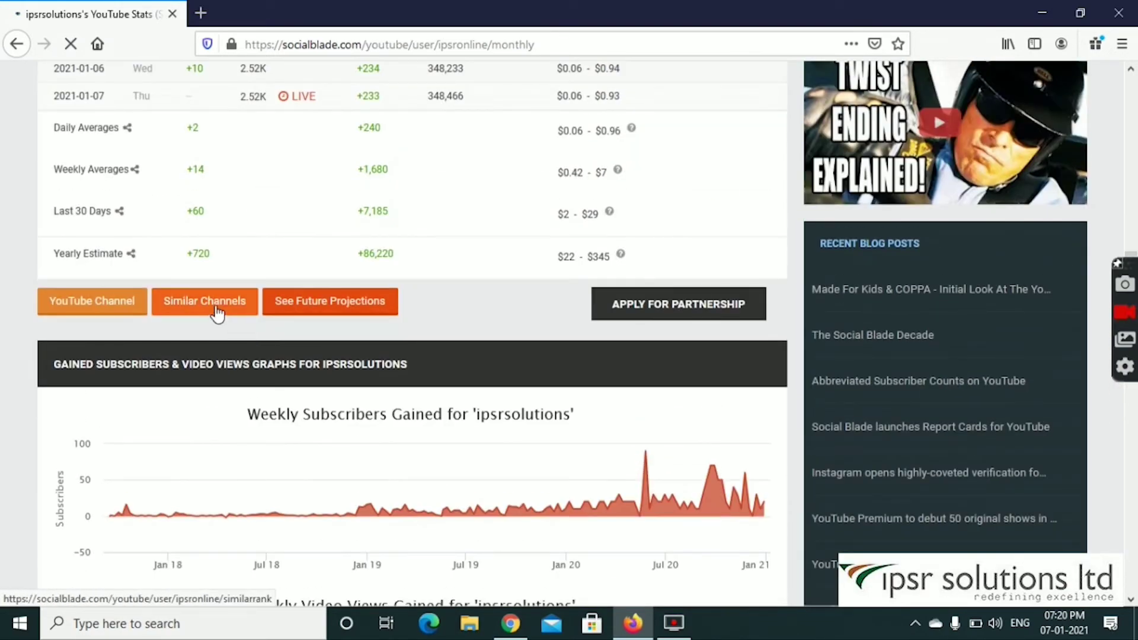
left_click(218, 312)
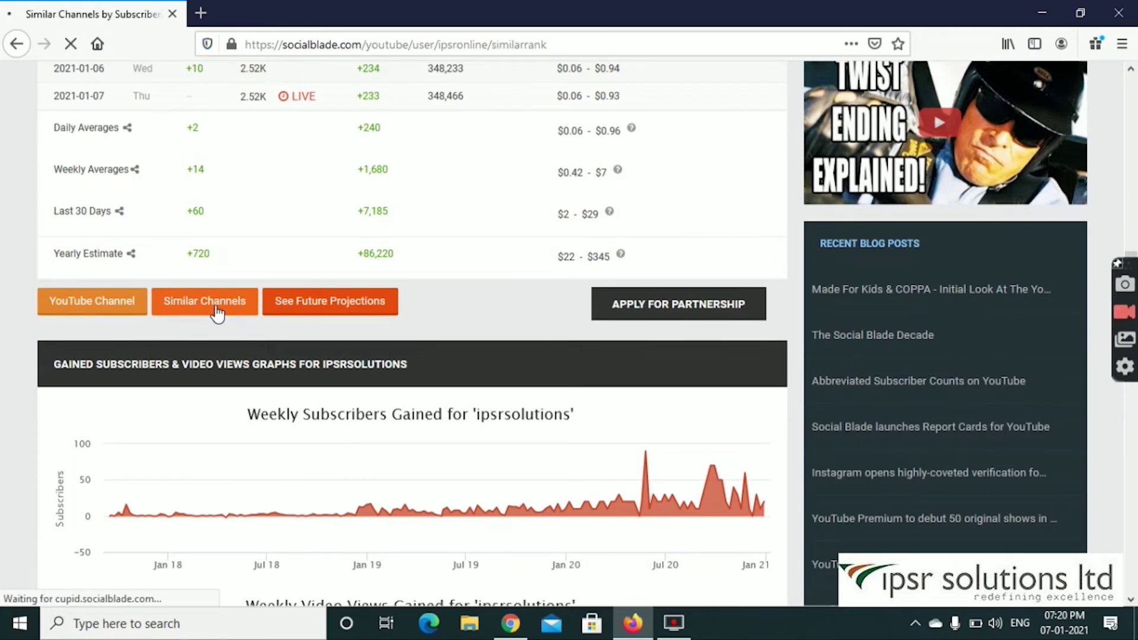
scroll(217, 313, "down", 3)
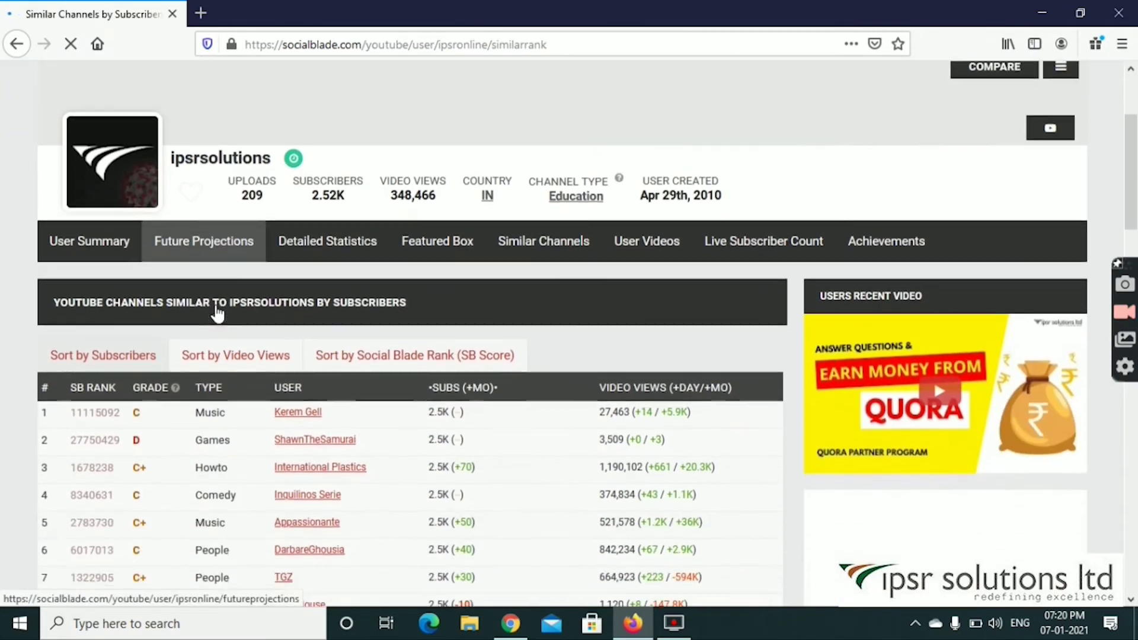
scroll(217, 305, "down", 2)
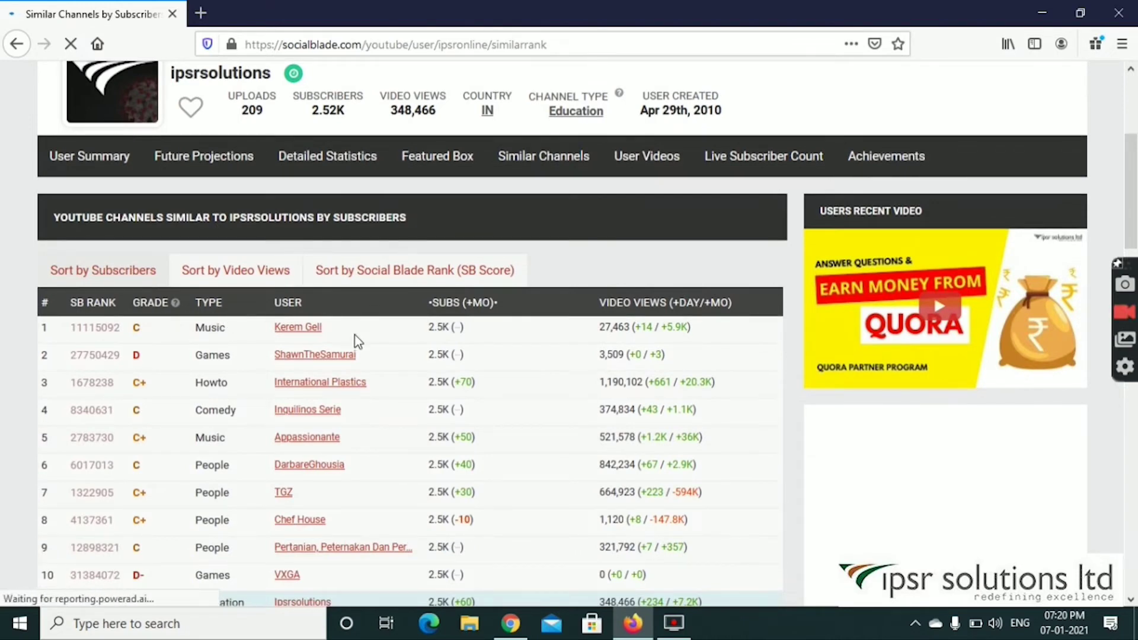
scroll(355, 339, "down", 2)
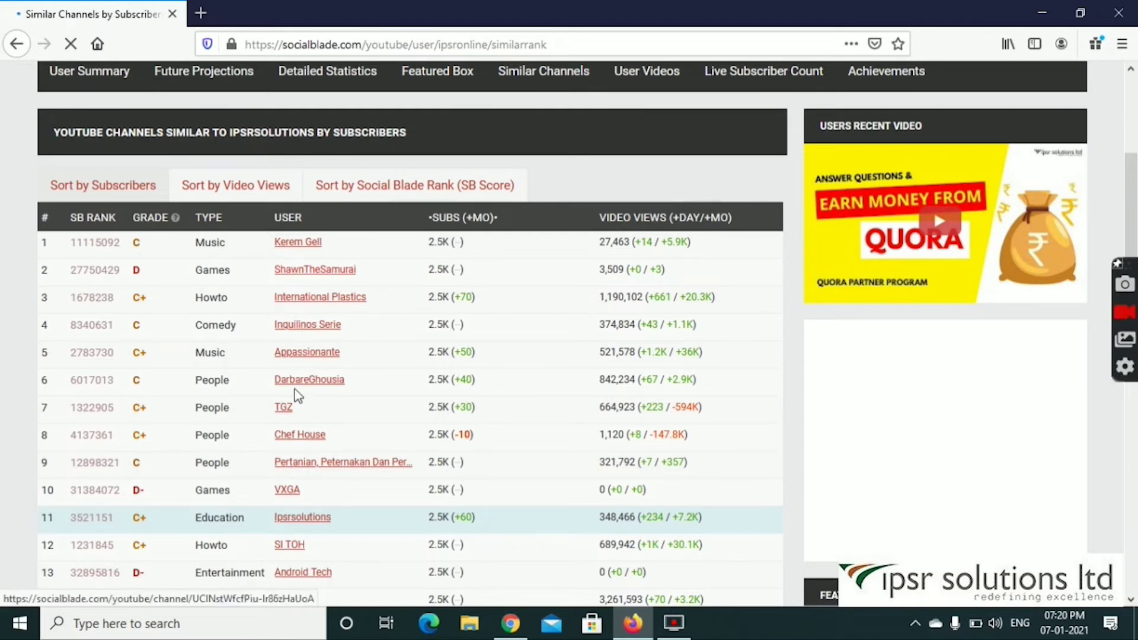
scroll(224, 453, "down", 2)
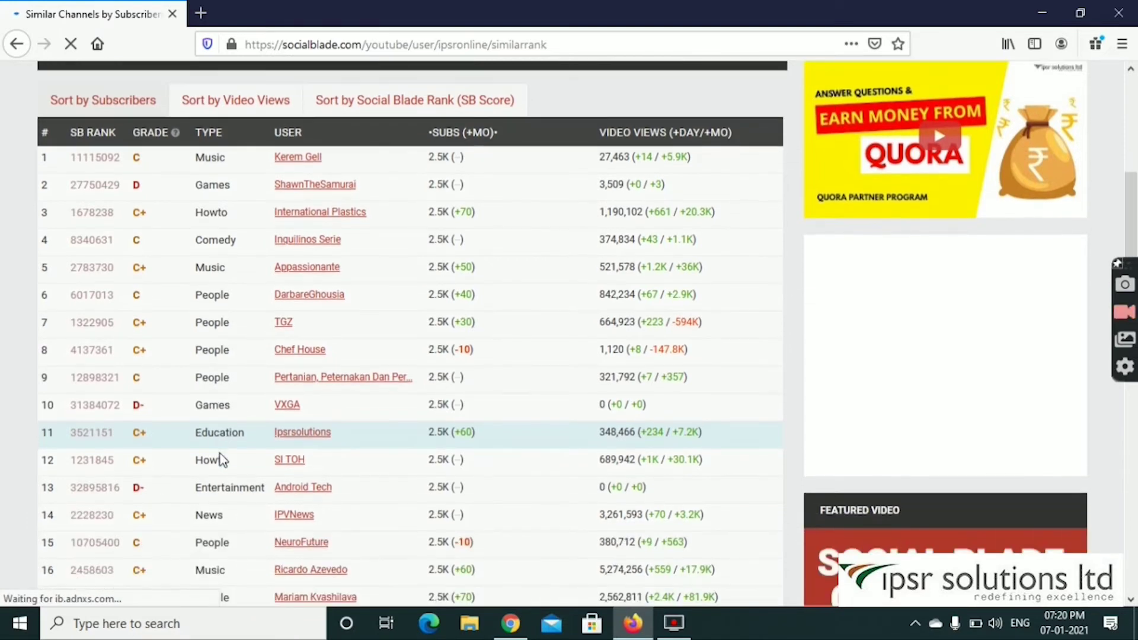
scroll(254, 455, "down", 3)
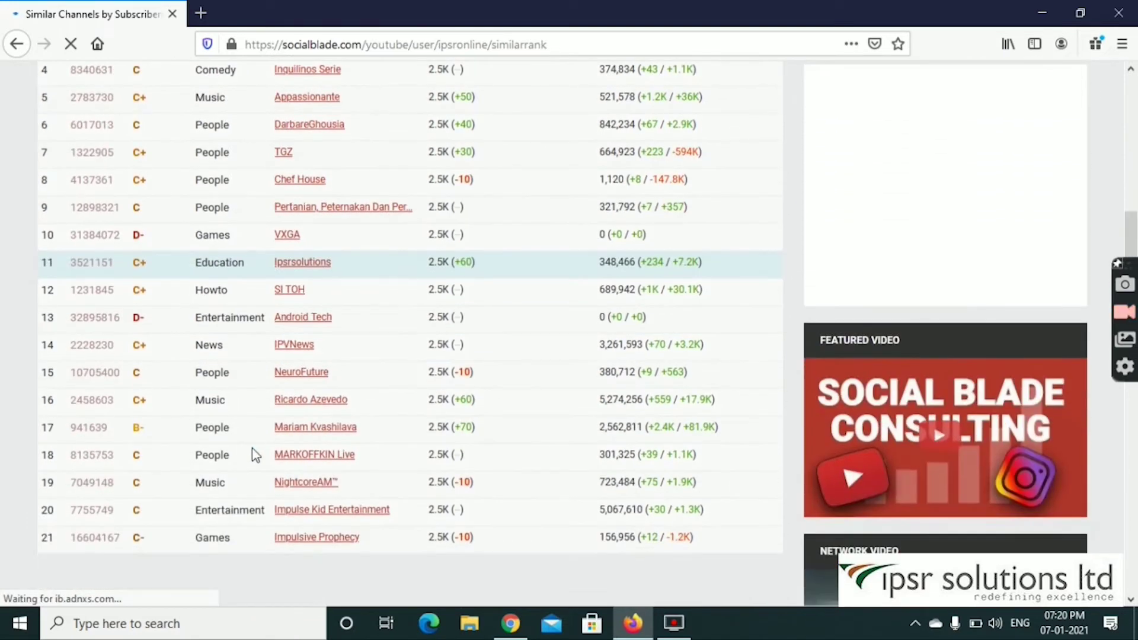
scroll(358, 457, "down", 3)
scroll(359, 457, "up", 3)
scroll(358, 457, "up", 10)
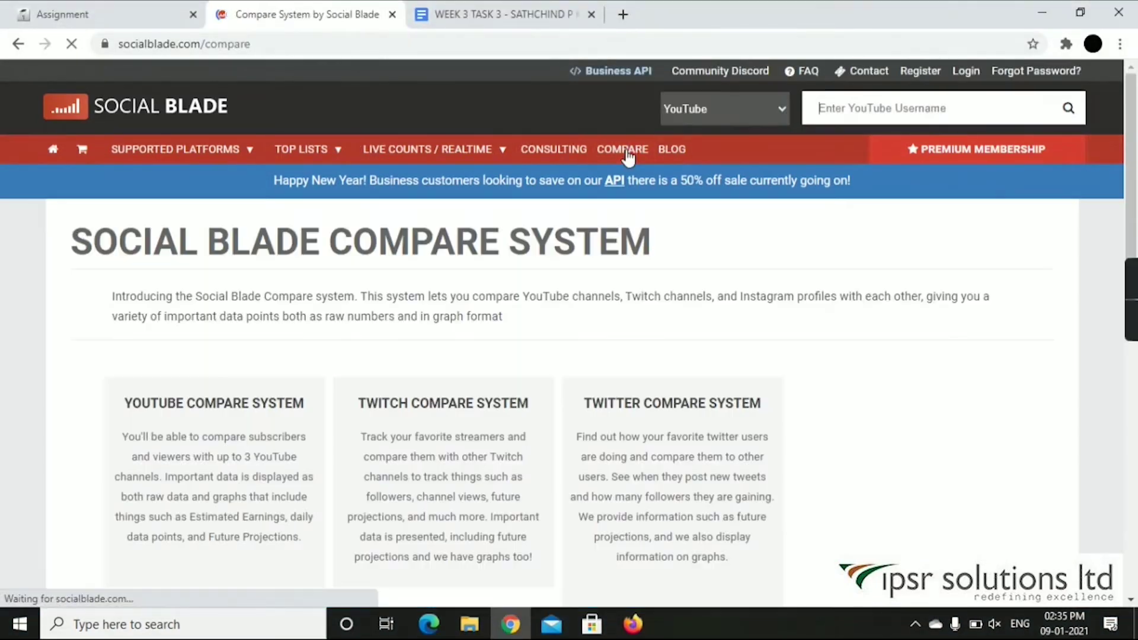
Go from the Compare System page to the Compare YouTube Channels form.
scroll(599, 187, "down", 3)
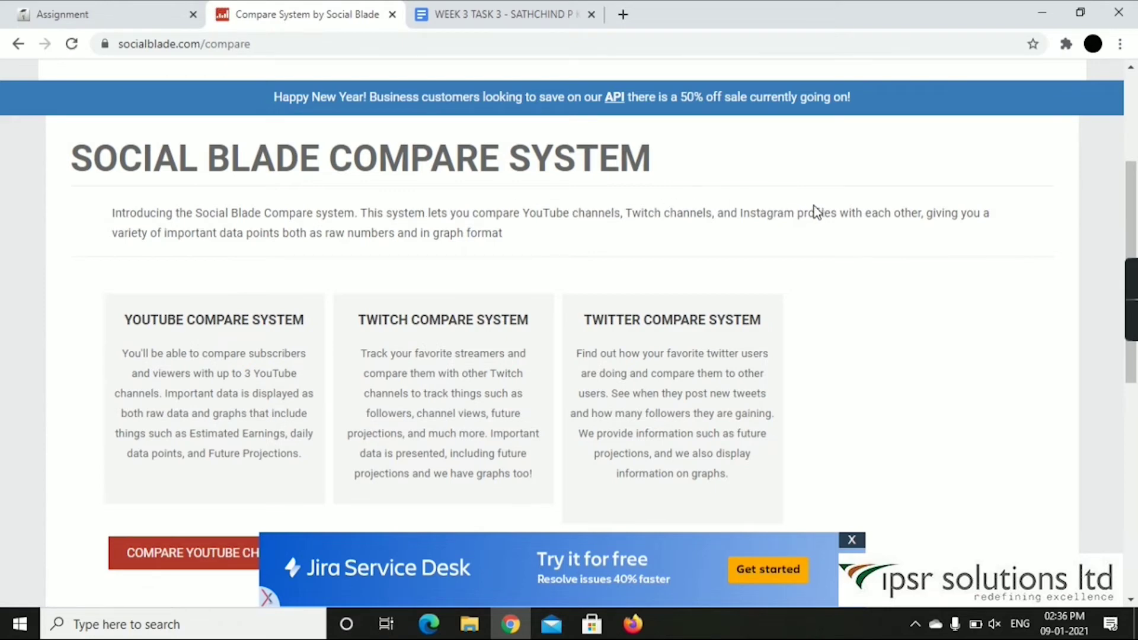
scroll(226, 259, "down", 1)
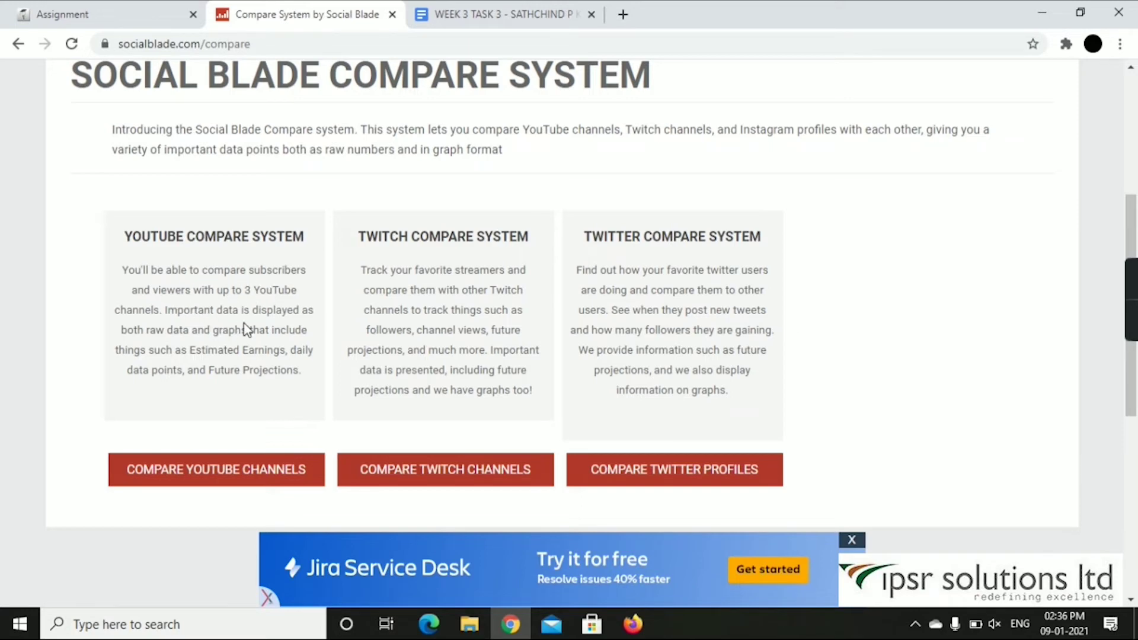
scroll(242, 329, "down", 1)
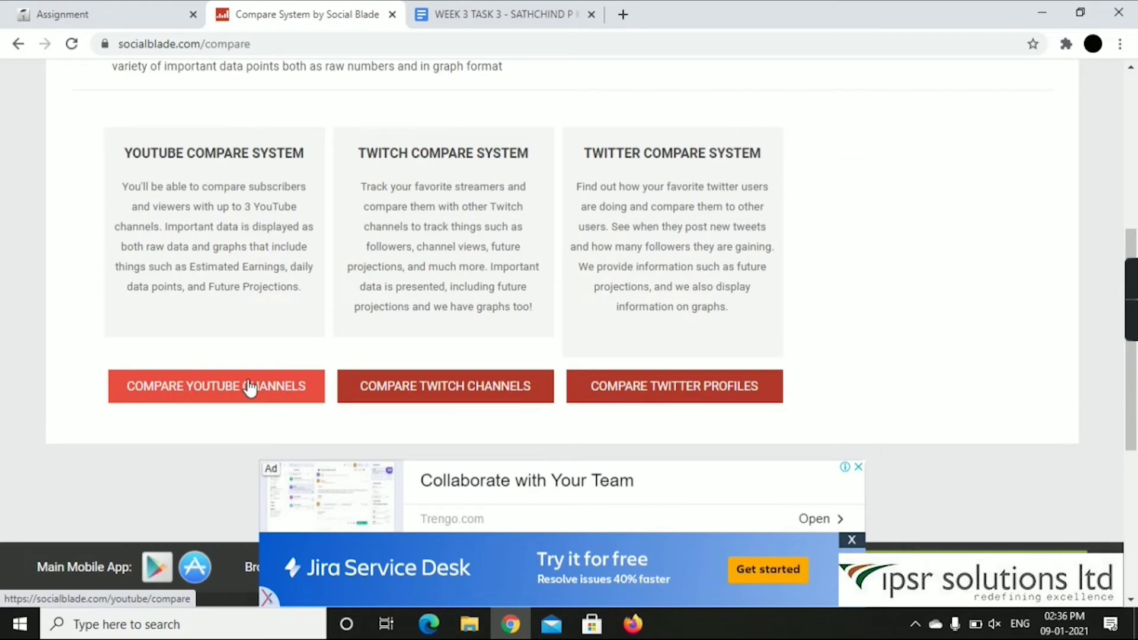
left_click(248, 388)
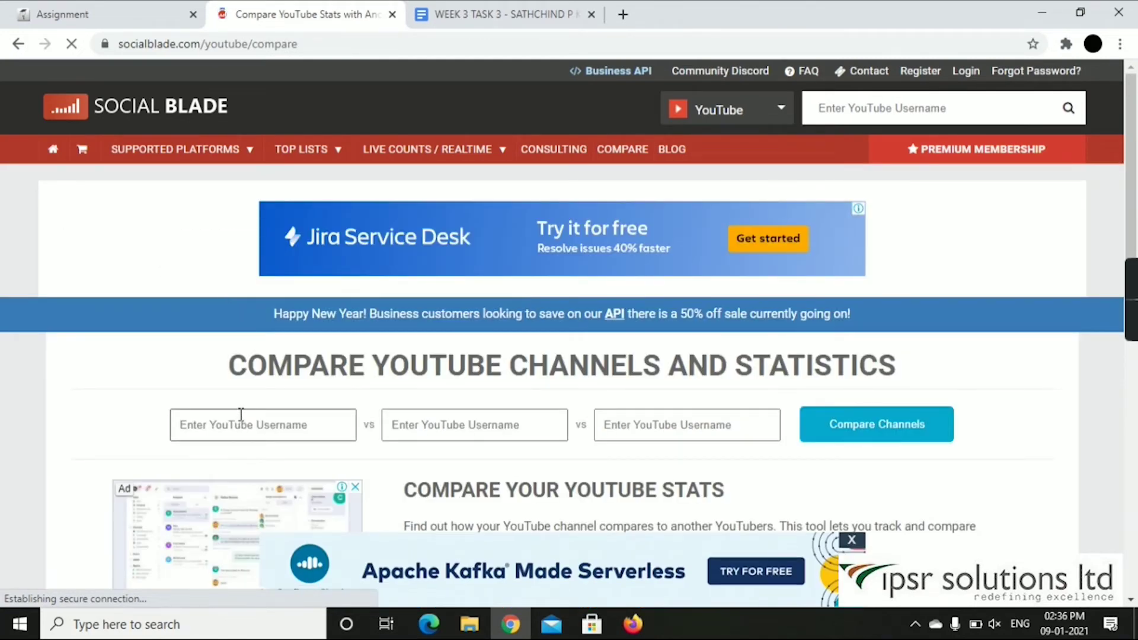
Enter ipsrsolutions as the first channel and Treehouse as the second channel to compare.
left_click(213, 431)
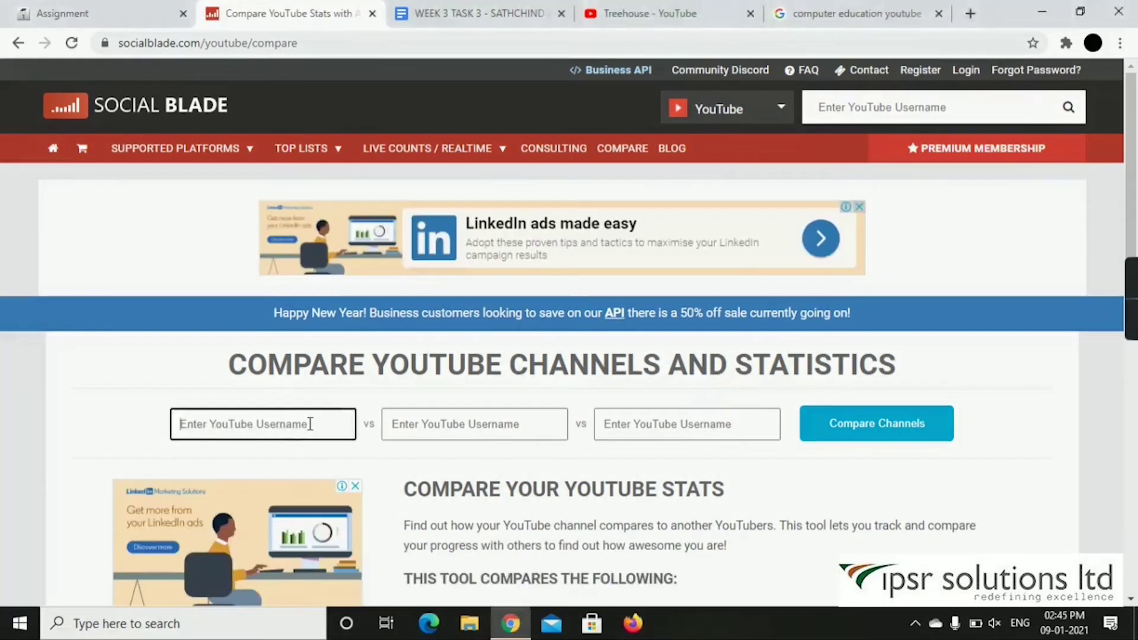
type("ipsrsolutions")
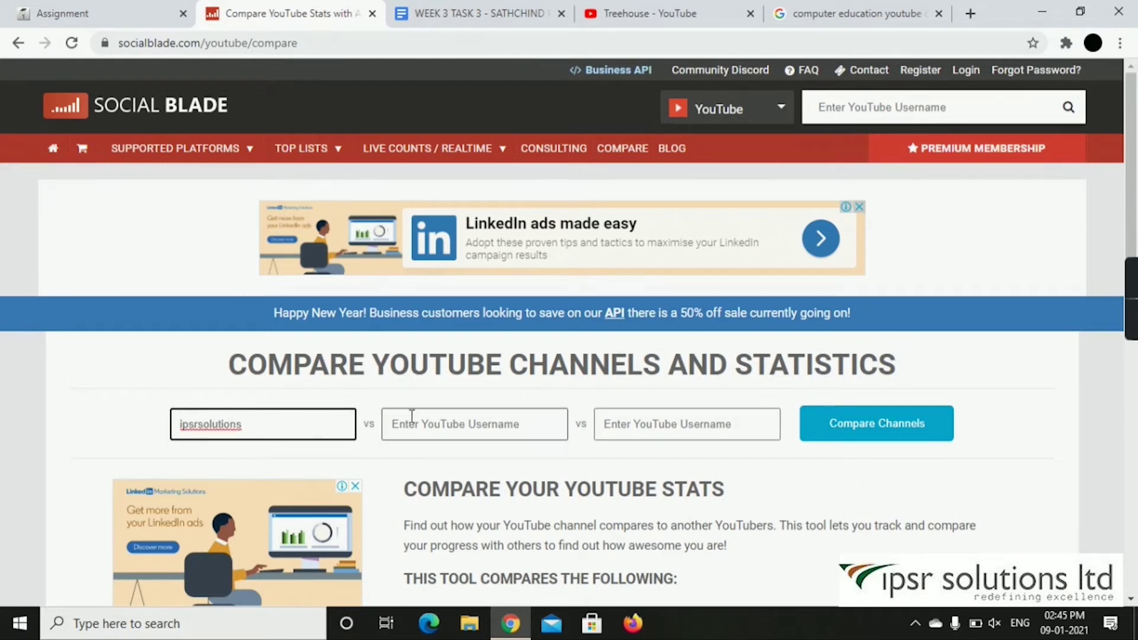
left_click(444, 418)
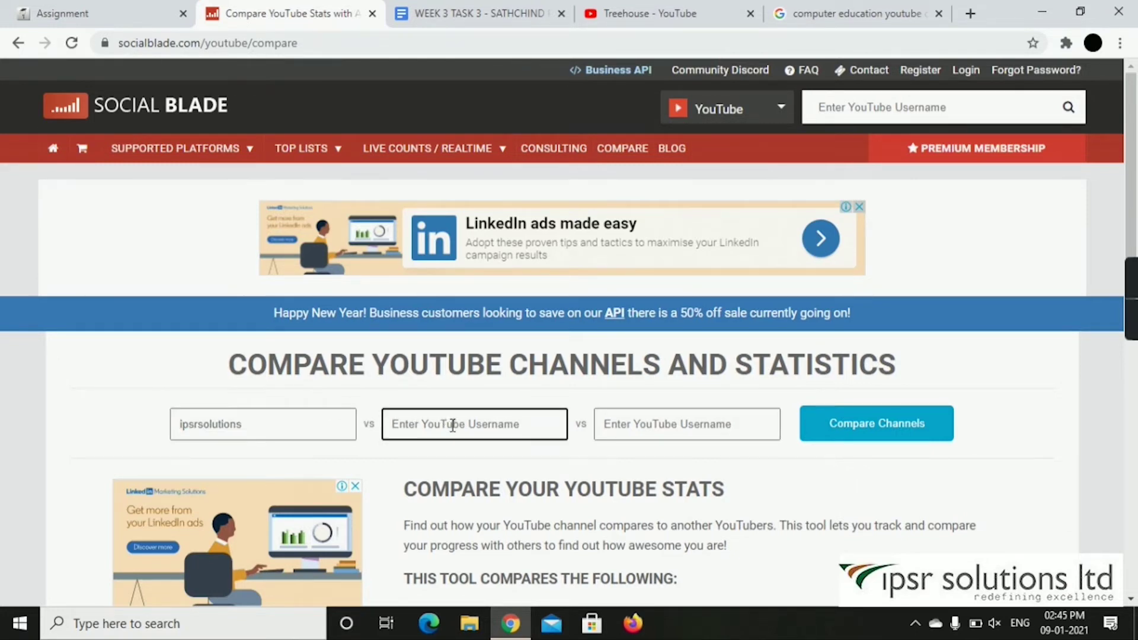
type("Tre")
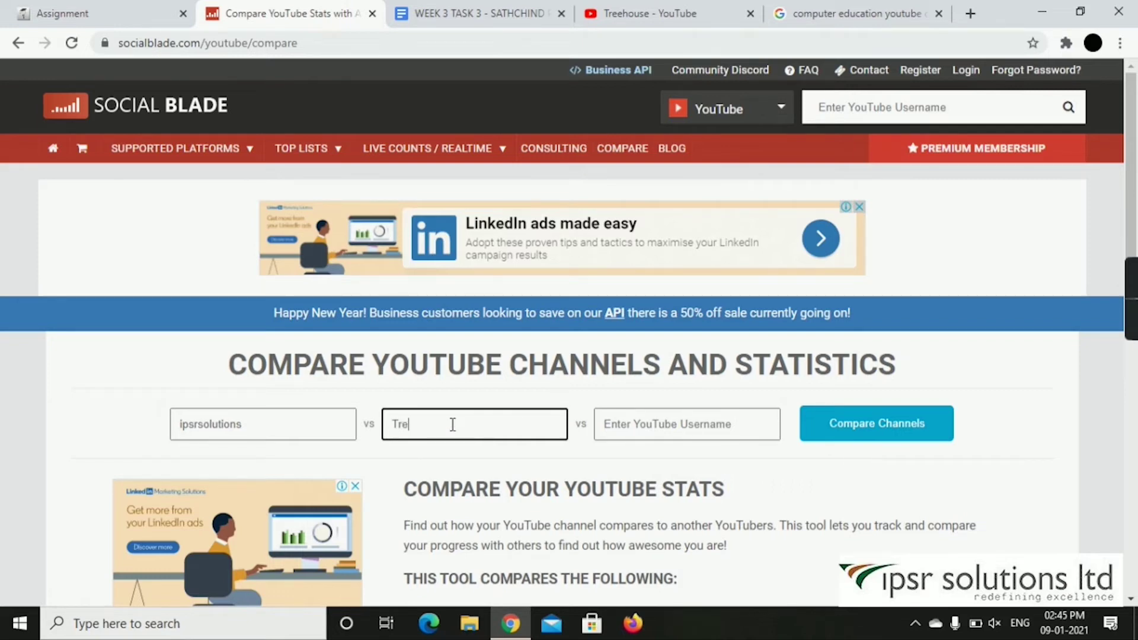
type("ehouse")
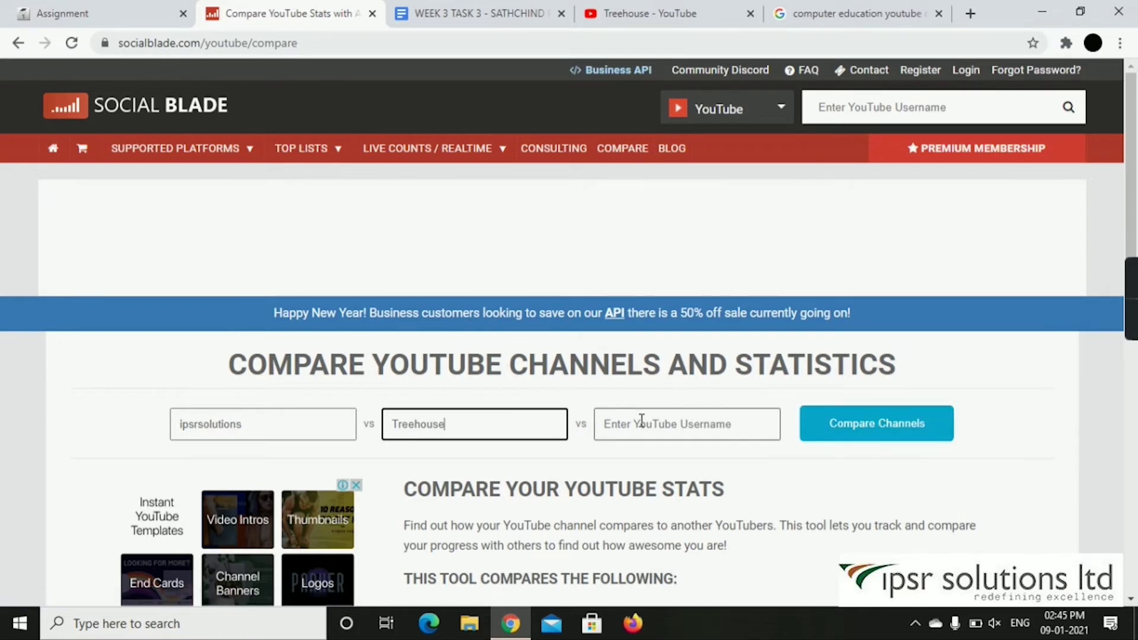
scroll(879, 358, "down", 1)
Compare the channels and review ranks, 2,520 versus 320,000 subscribers, and upload counts.
left_click(886, 351)
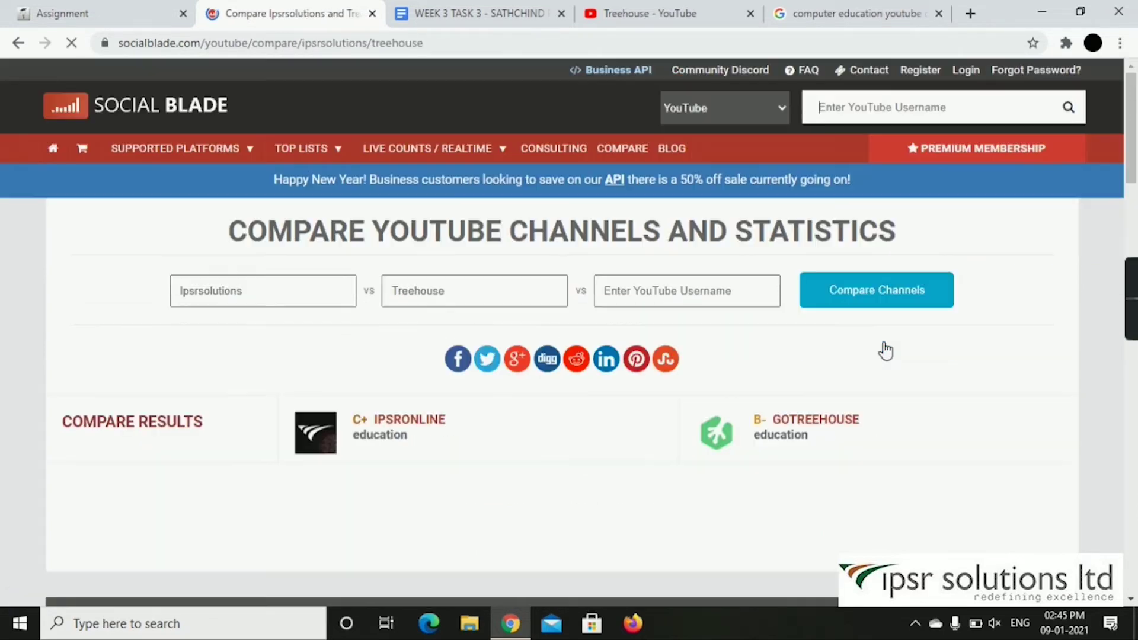
scroll(830, 342, "down", 1)
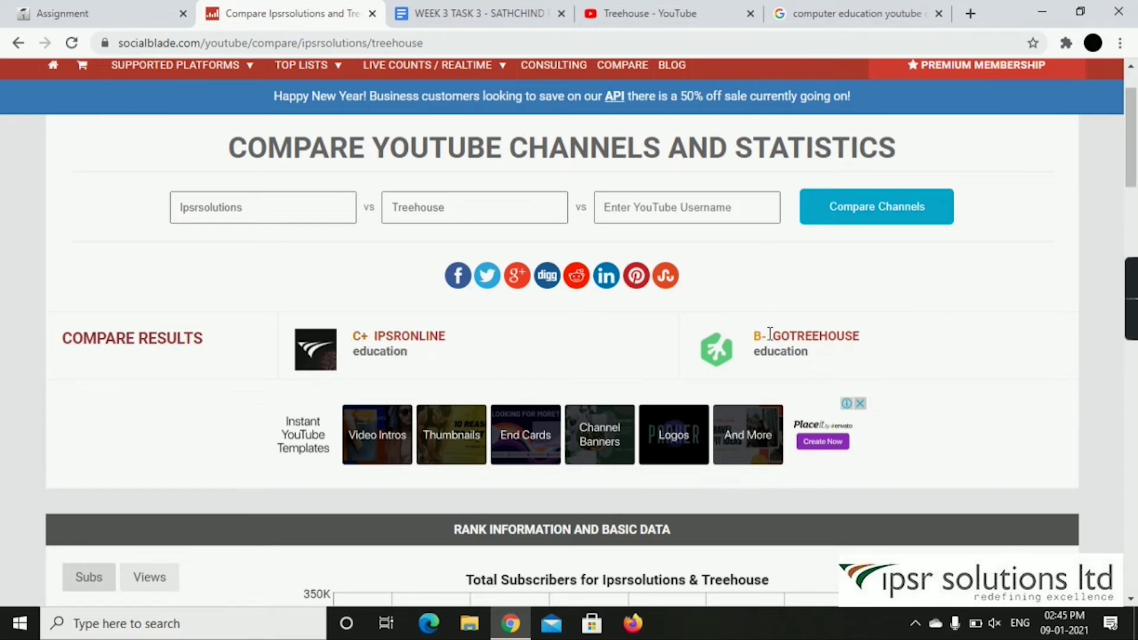
scroll(554, 297, "down", 5)
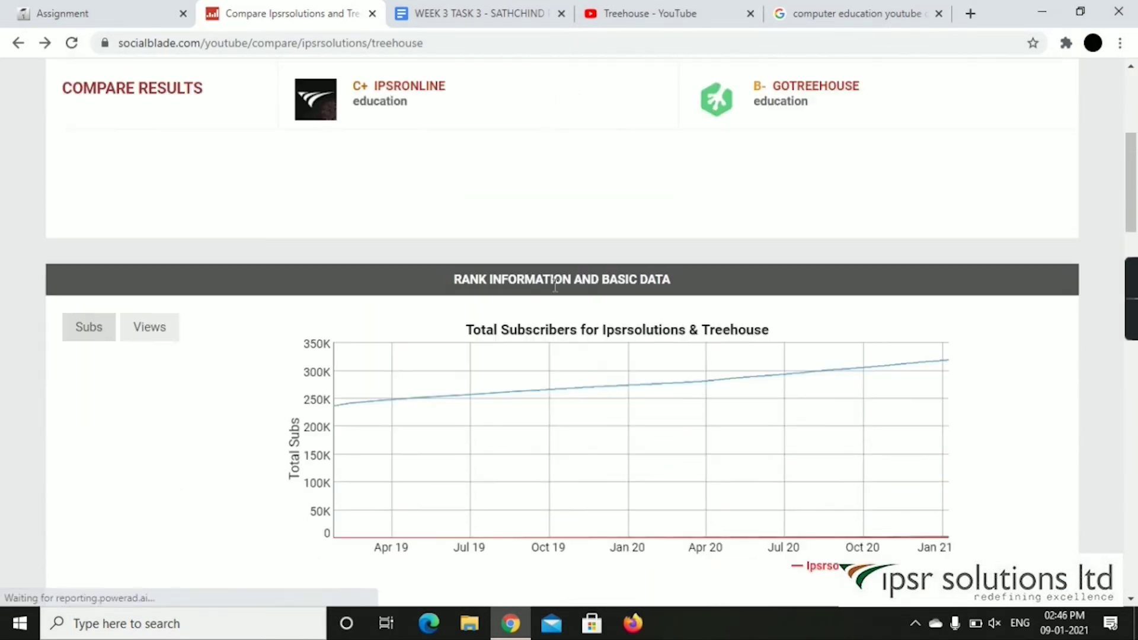
scroll(555, 285, "down", 3)
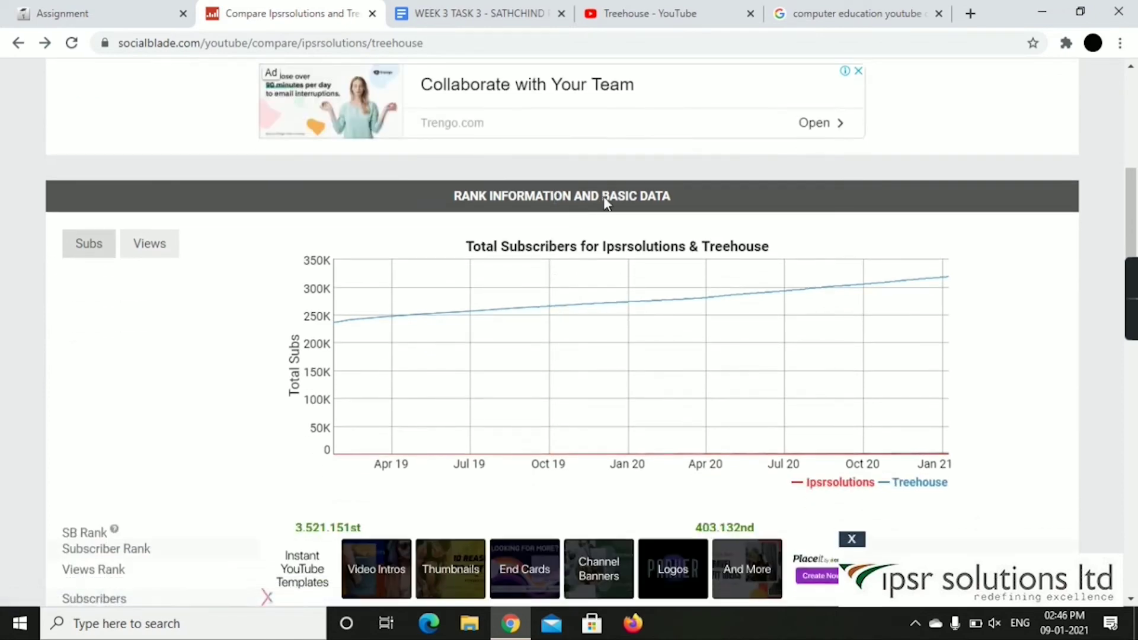
scroll(603, 197, "down", 1)
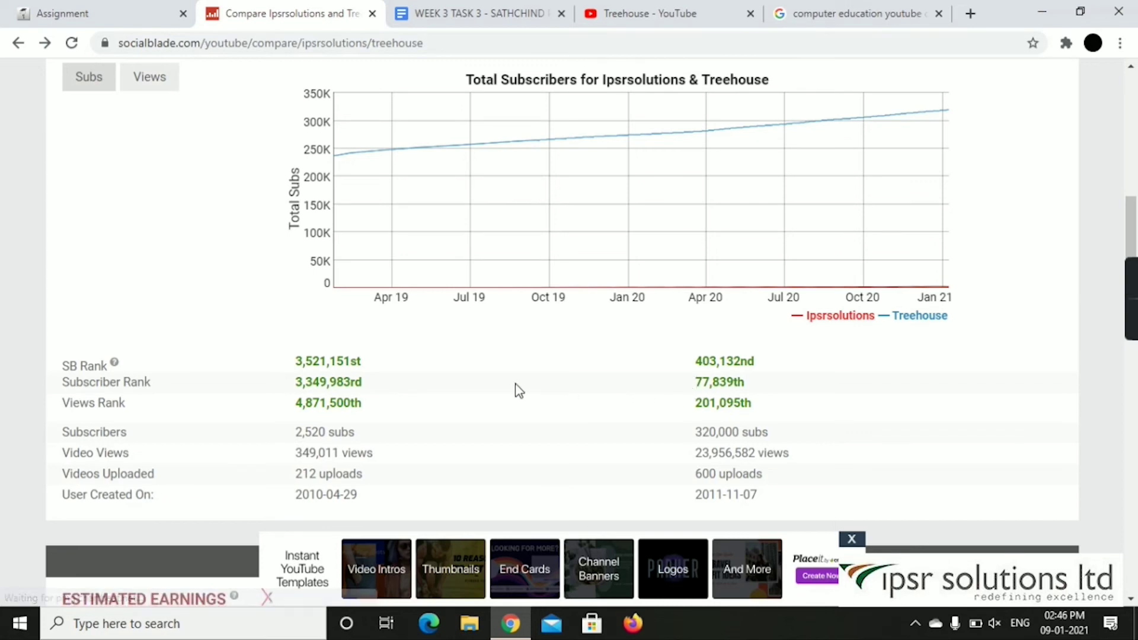
scroll(320, 386, "down", 1)
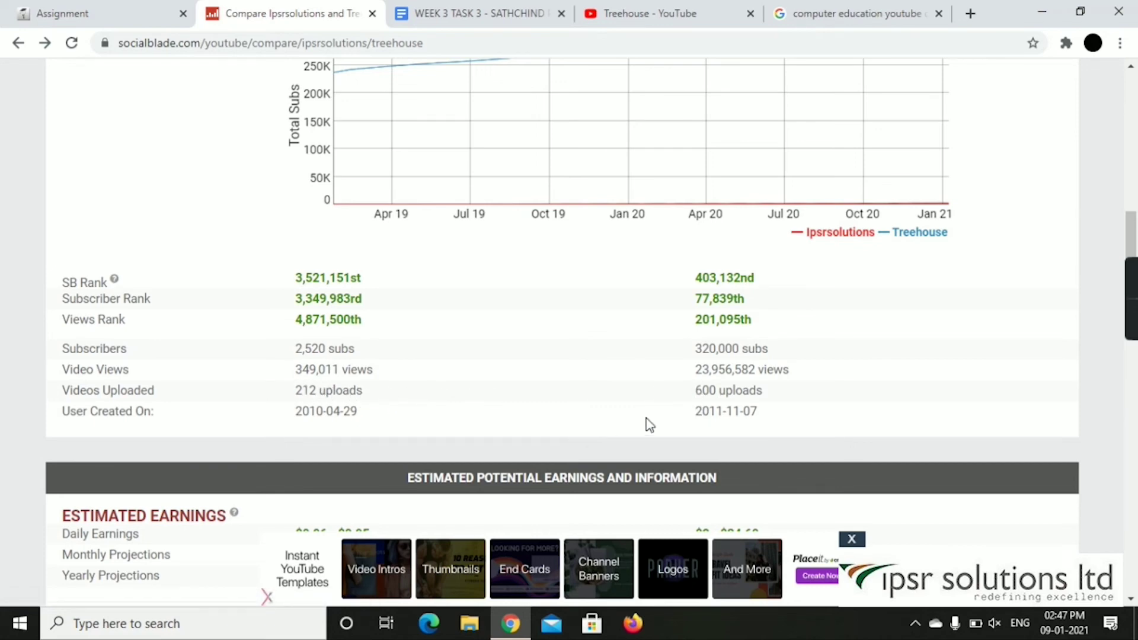
scroll(707, 370, "down", 3)
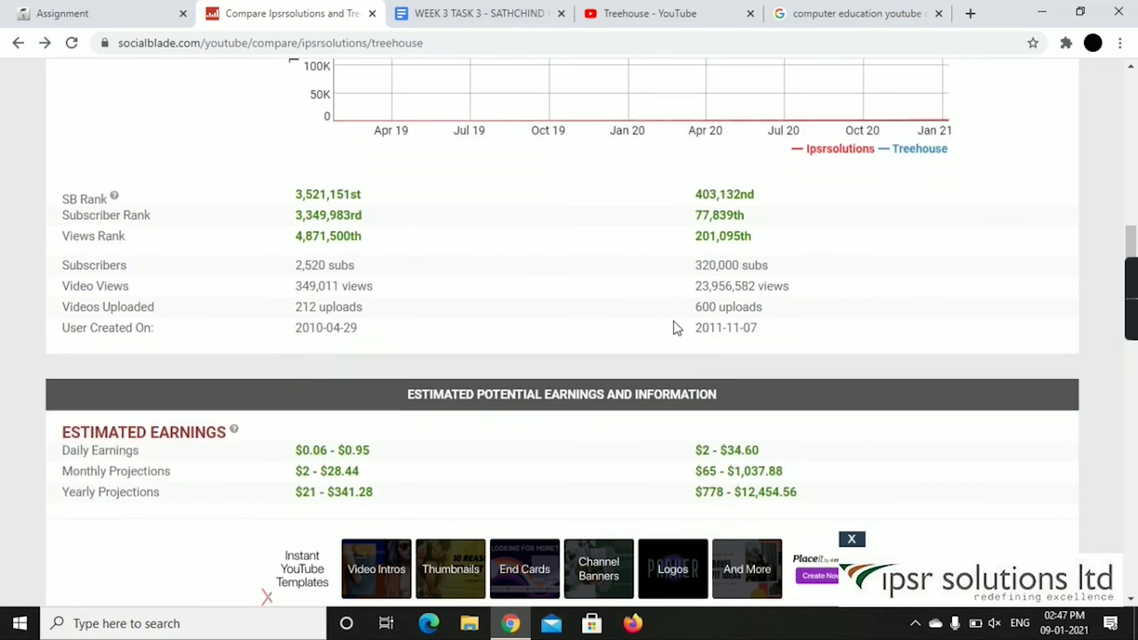
scroll(676, 325, "down", 3)
scroll(595, 306, "down", 5)
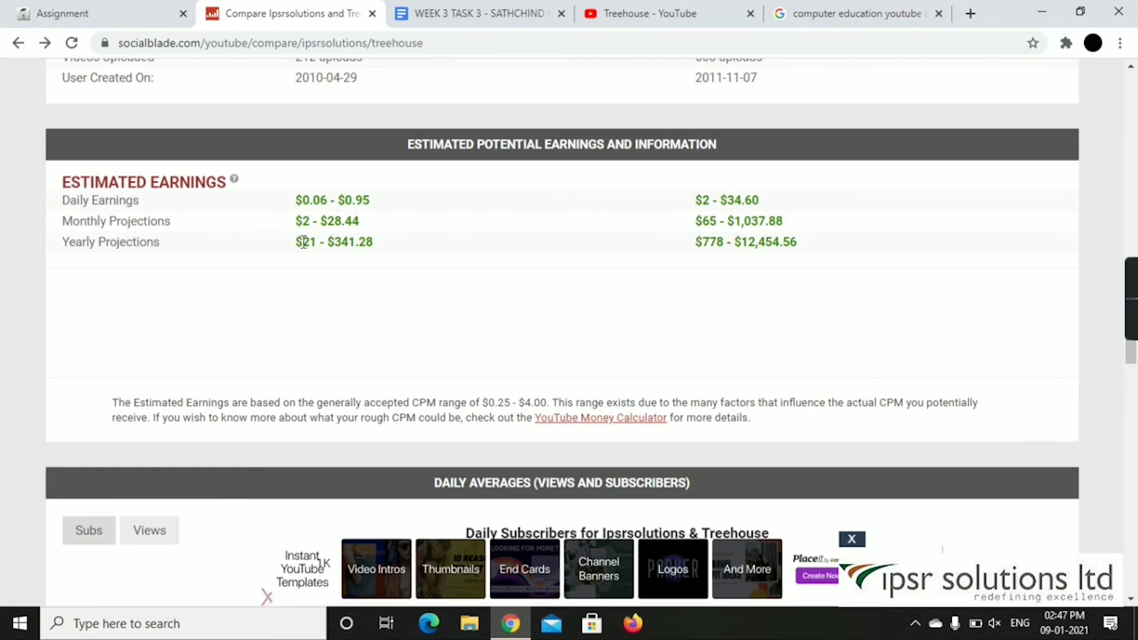
scroll(720, 244, "down", 1)
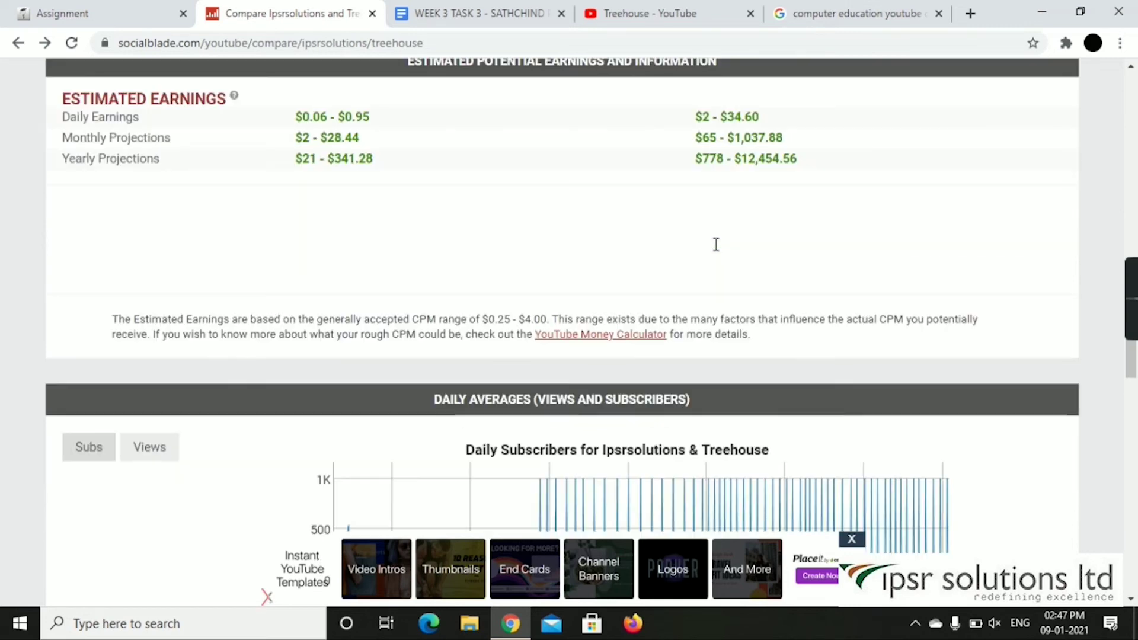
scroll(716, 244, "down", 2)
scroll(716, 244, "down", 4)
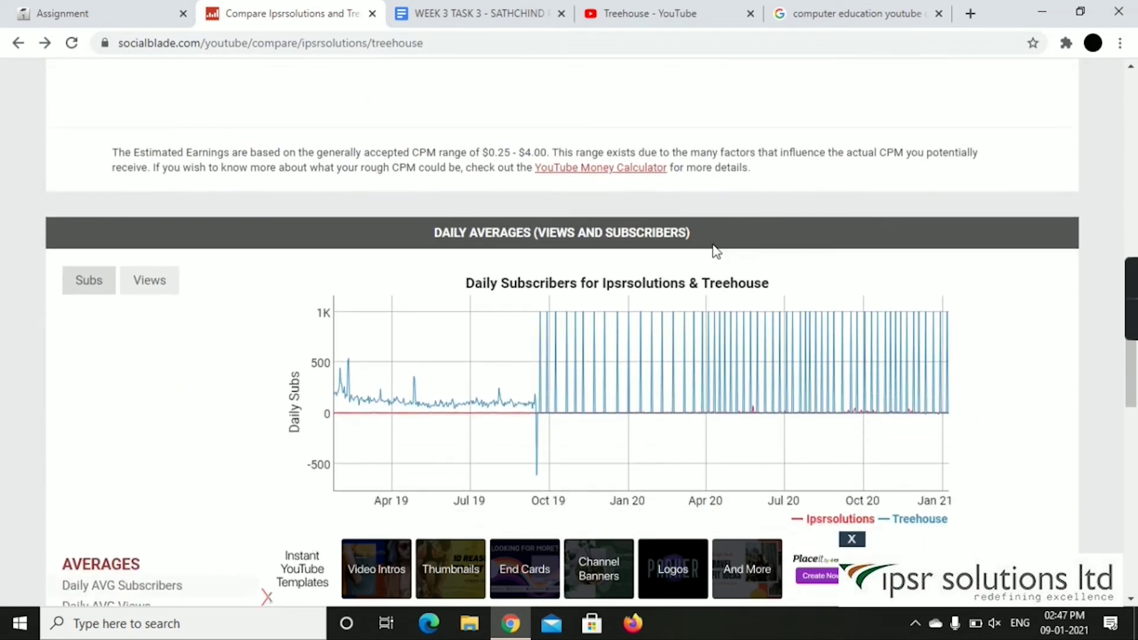